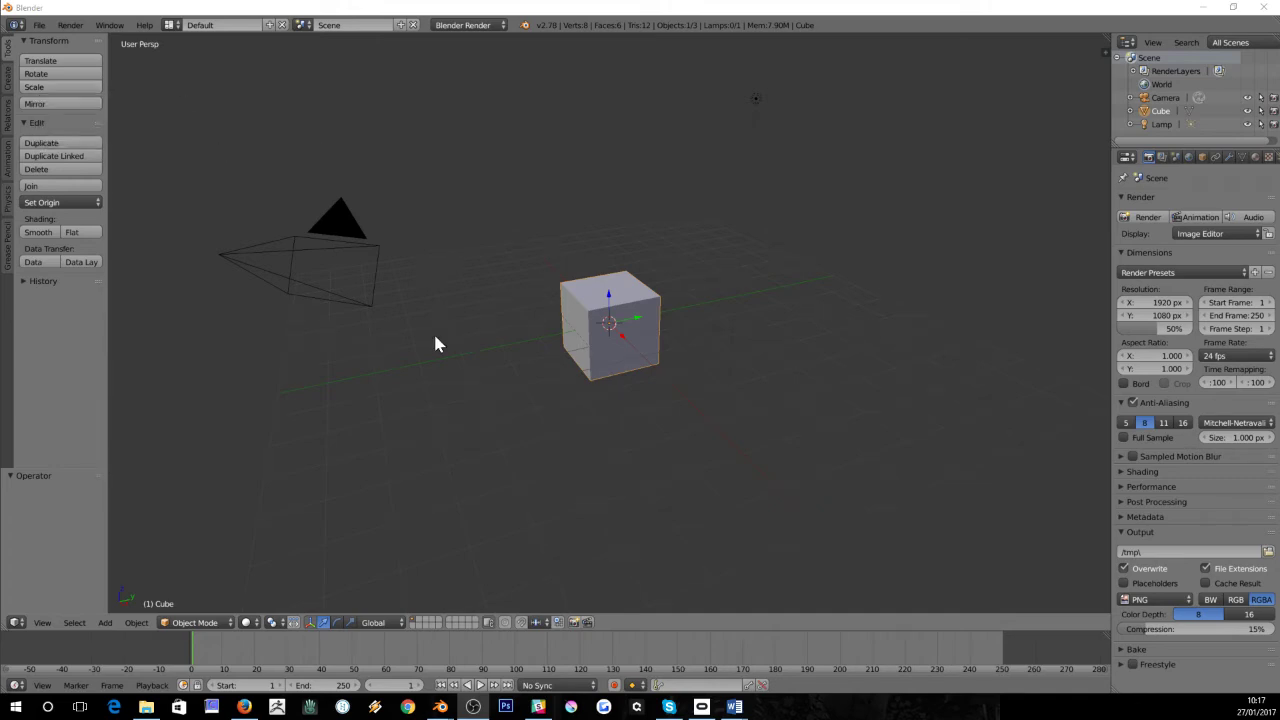
Scale the default cube to -0.189 along Z into a thin slab and enter Edit Mode
scroll(434, 343, up, 5)
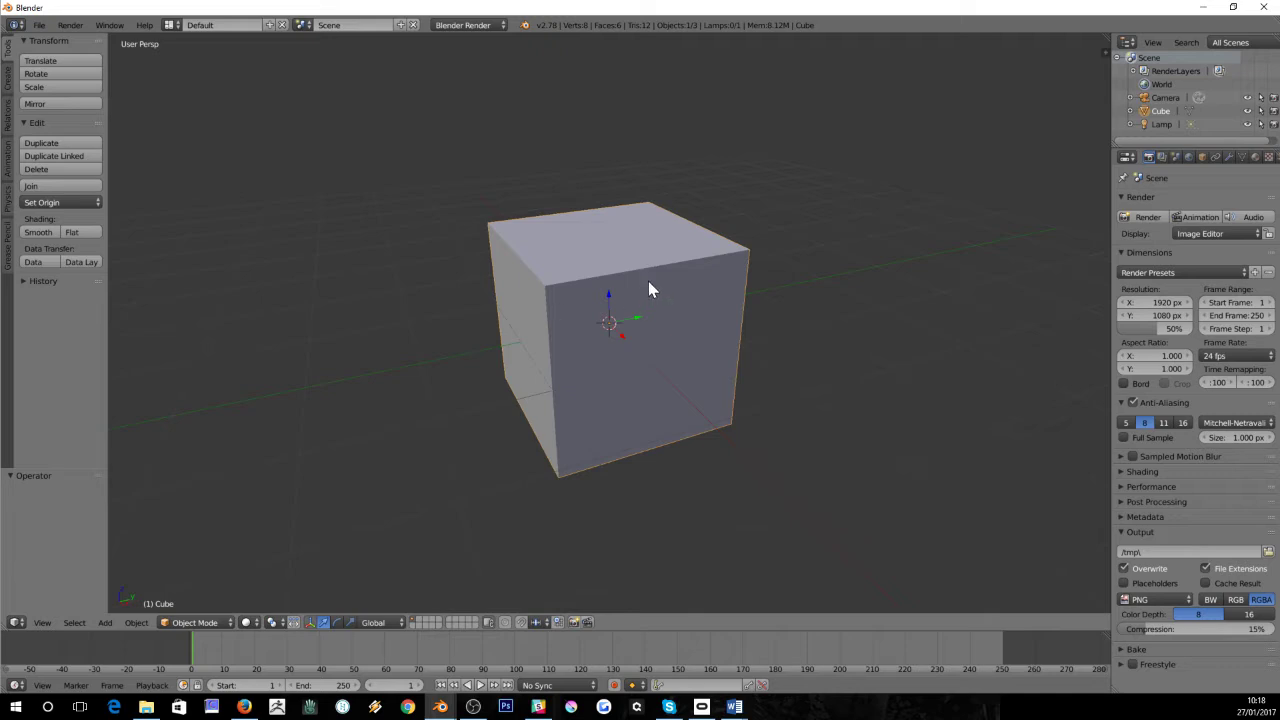
key(s)
key(z)
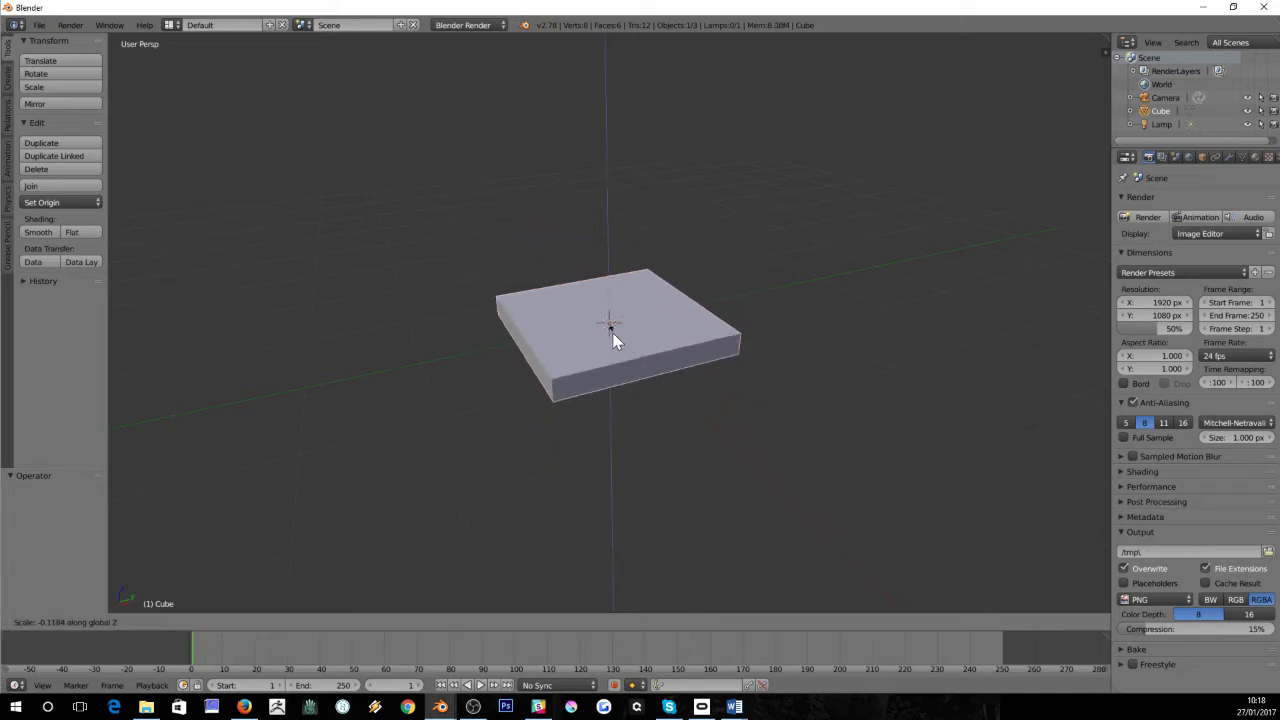
click(600, 337)
middle_drag(595, 340, 563, 349)
scroll(563, 349, up, 3)
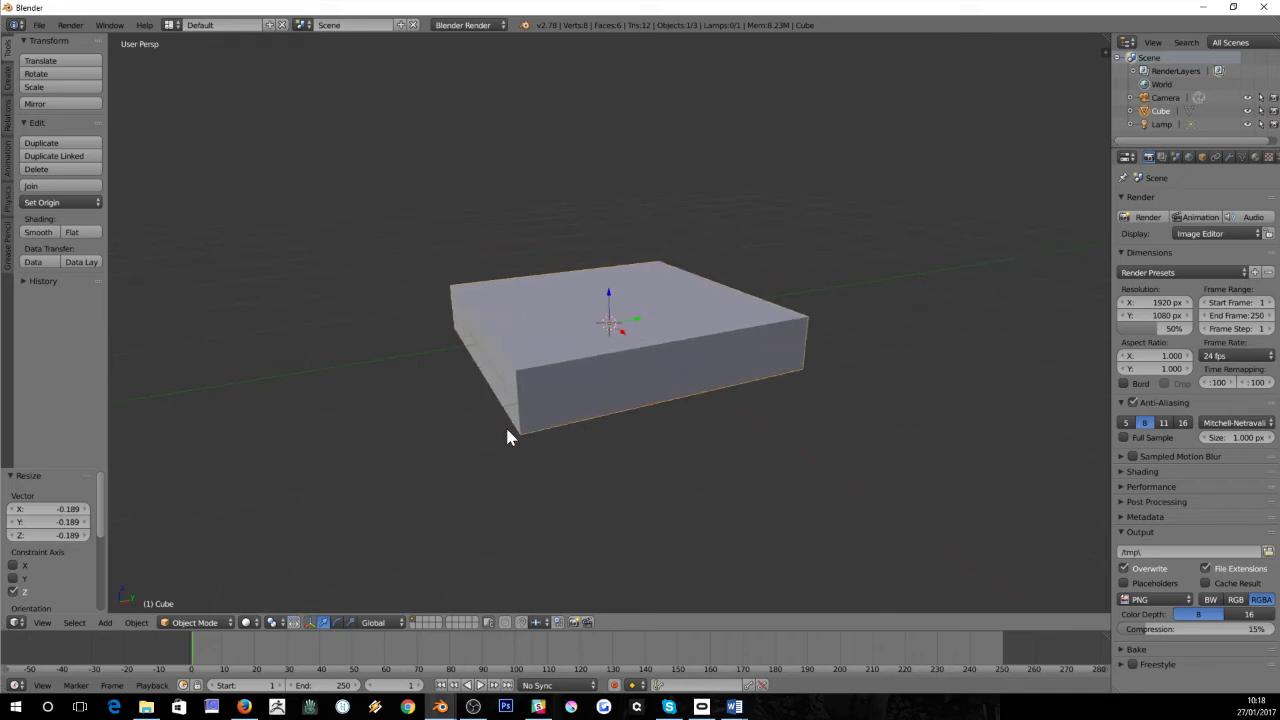
key(Tab)
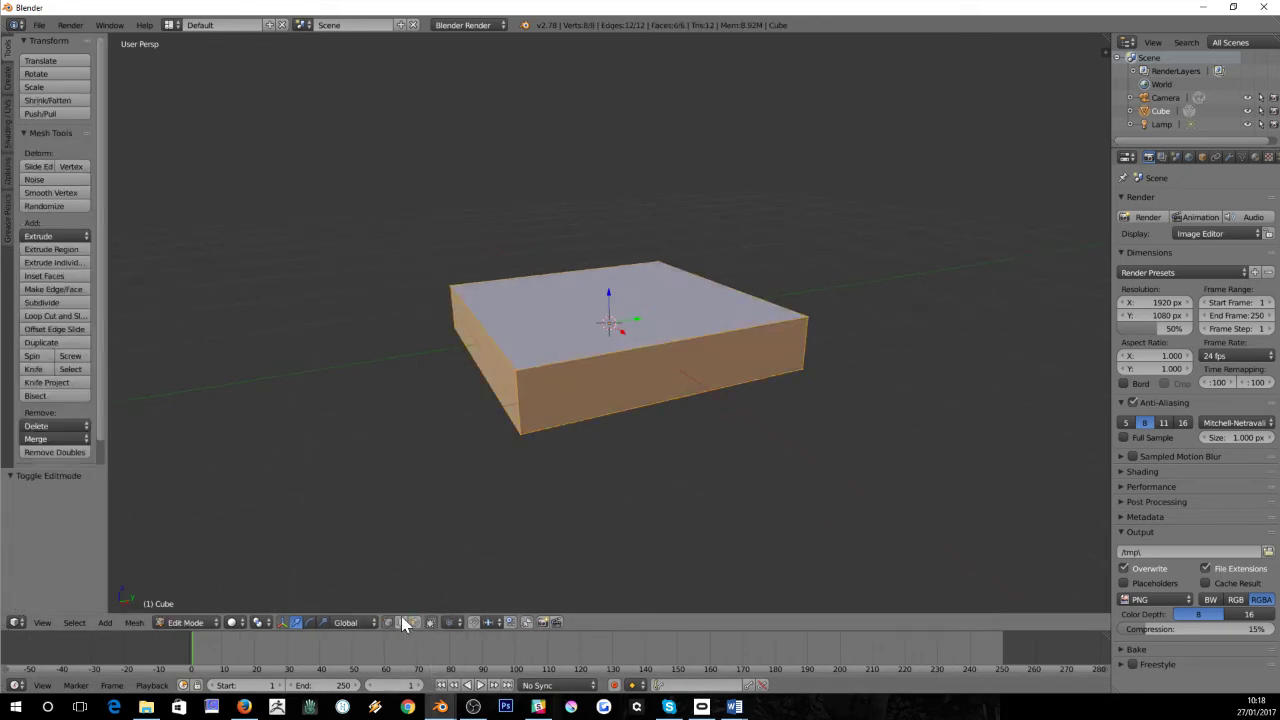
In edge select mode, select the slab's left front vertical corner edge
click(400, 621)
right_click(519, 398)
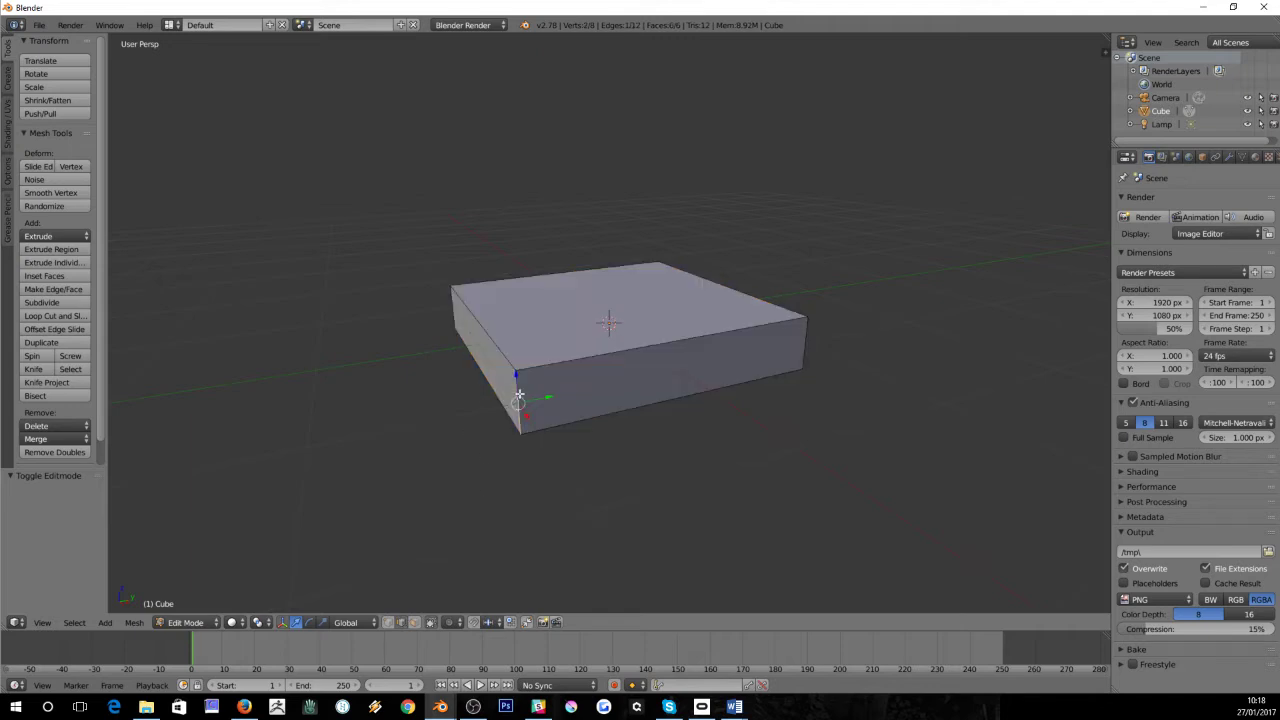
middle_drag(519, 398, 525, 398)
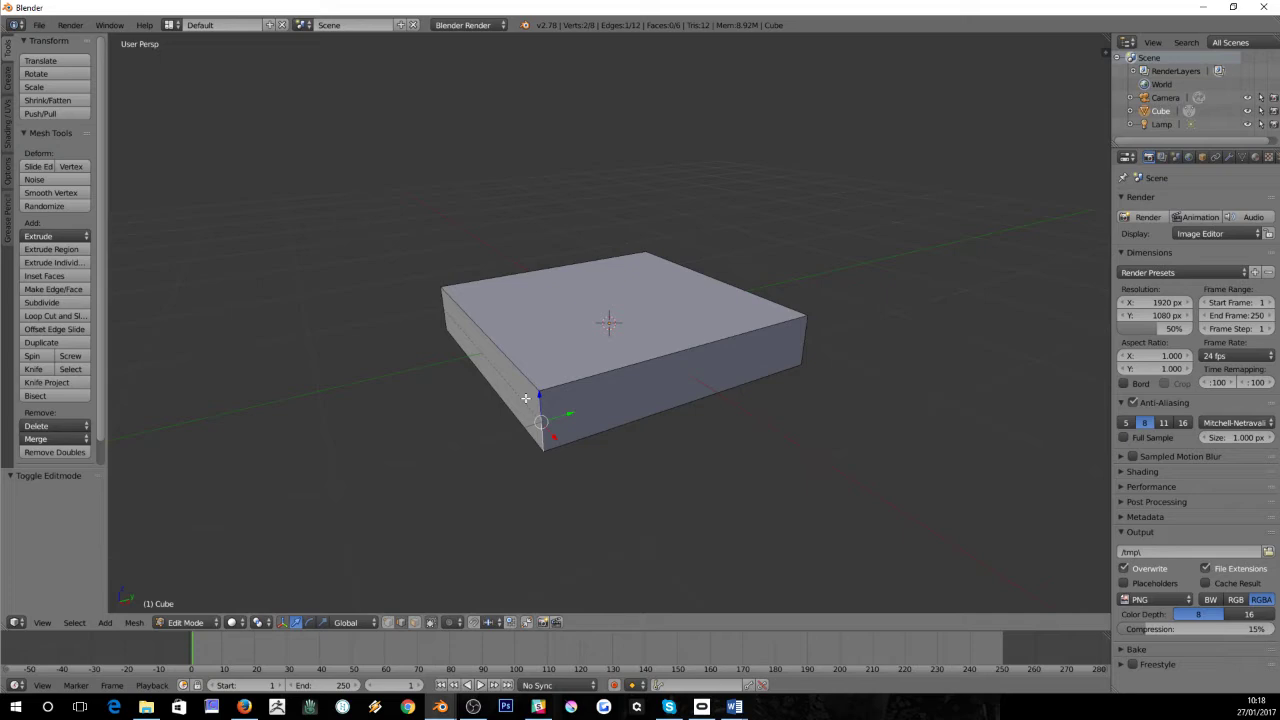
Bevel that edge with amount 0.948 and 5 segments at profile 0.500
key(space)
text(BEV)
key(ctrl+b)
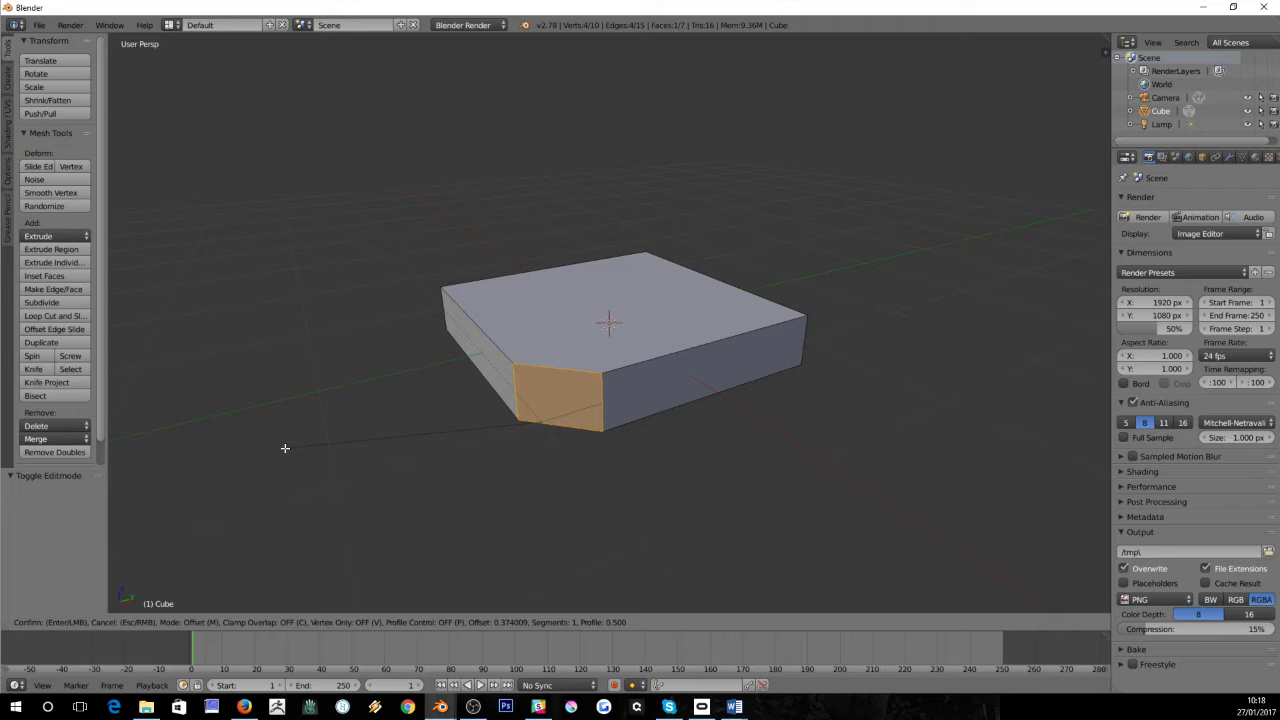
scroll(285, 448, up, 1)
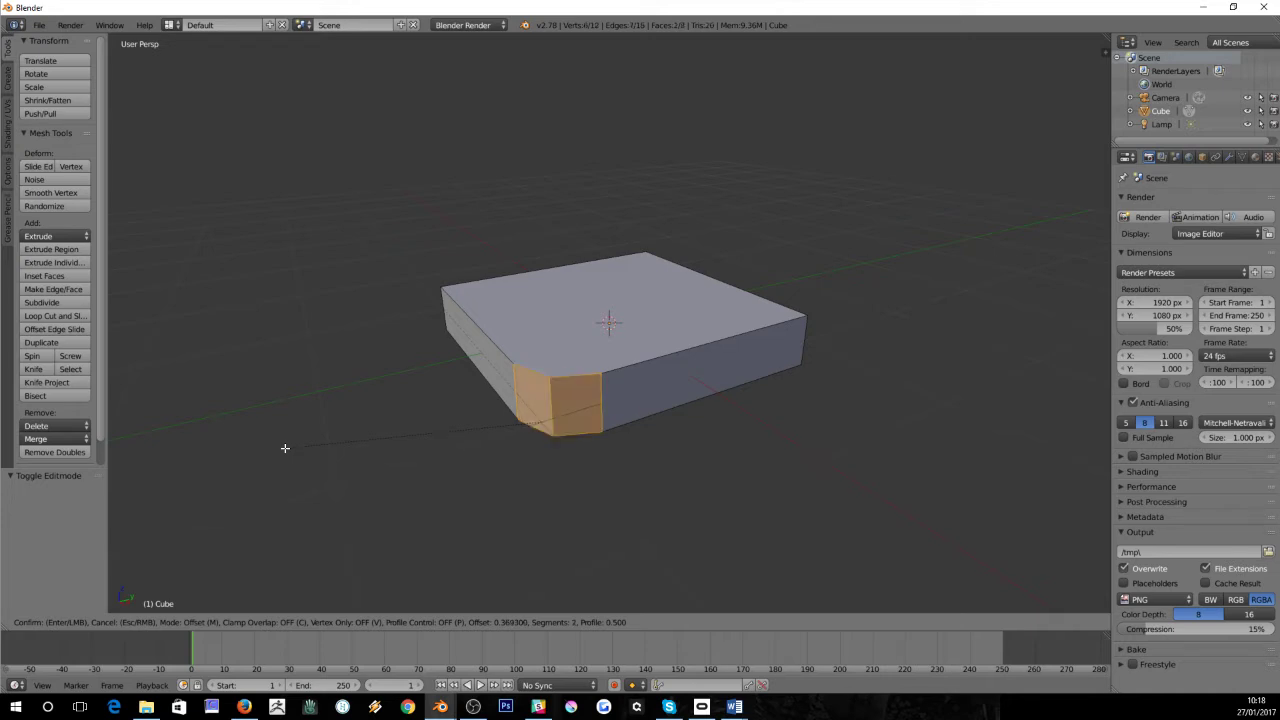
scroll(285, 448, up, 1)
scroll(285, 448, up, 2)
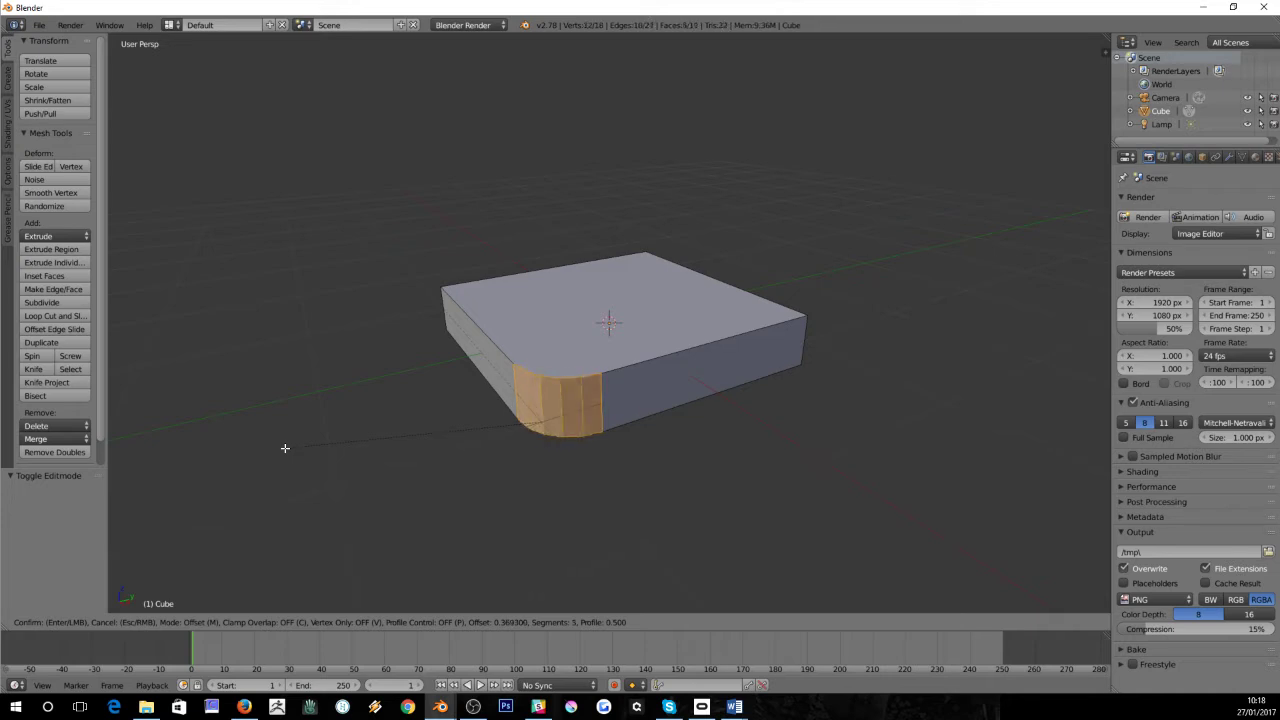
scroll(285, 448, up, 1)
scroll(285, 448, up, 1)
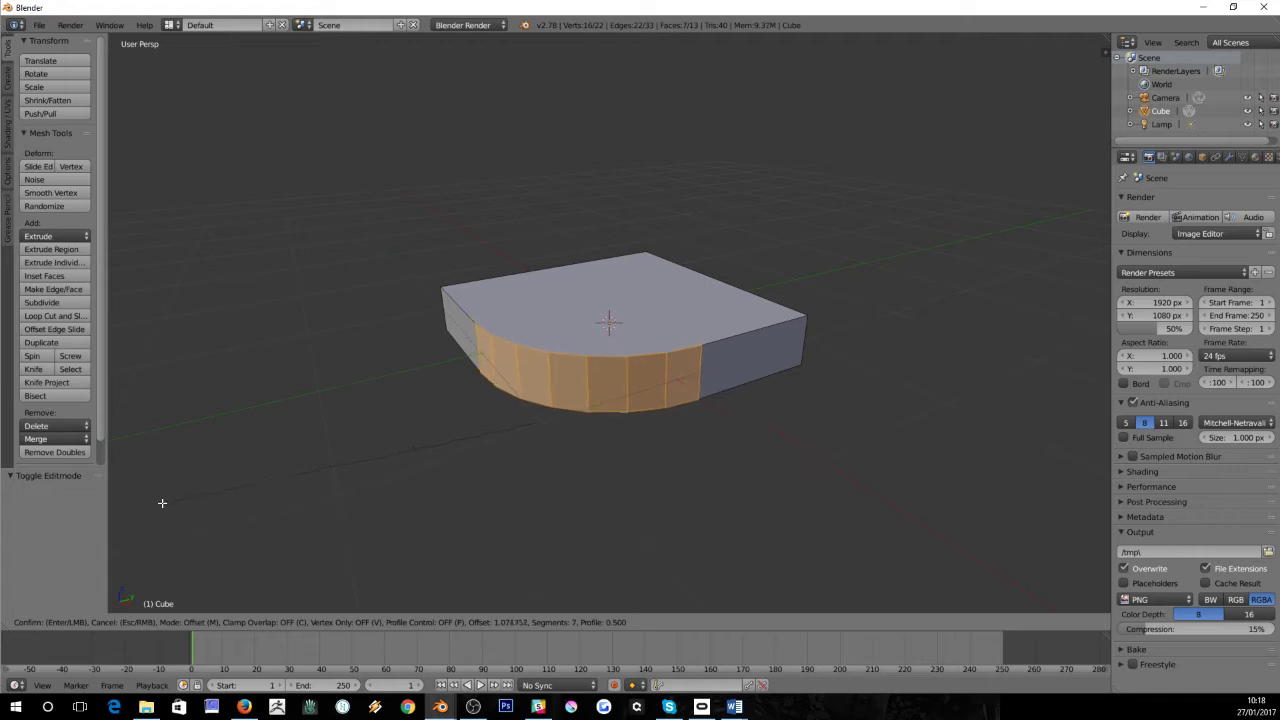
scroll(184, 503, up, 4)
scroll(184, 503, down, 10)
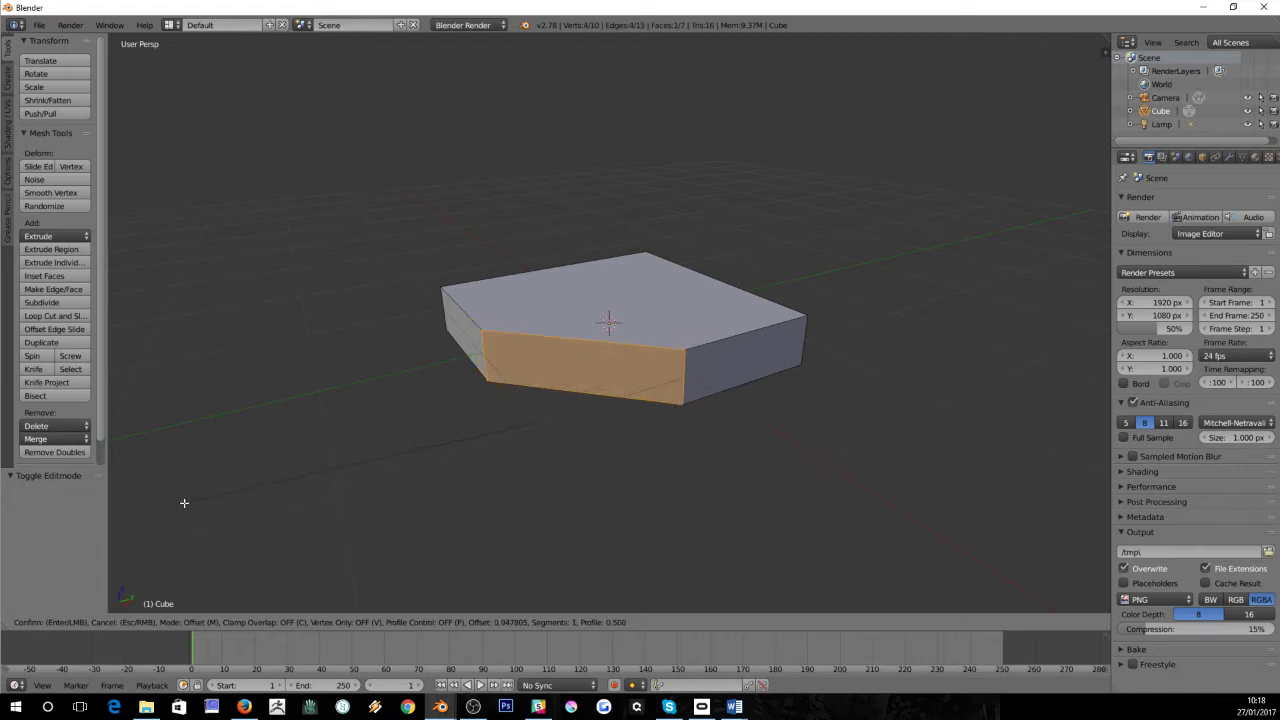
scroll(184, 503, up, 4)
Confirm the five-segment bevel and toggle to Object Mode and back into Edit Mode
click(184, 503)
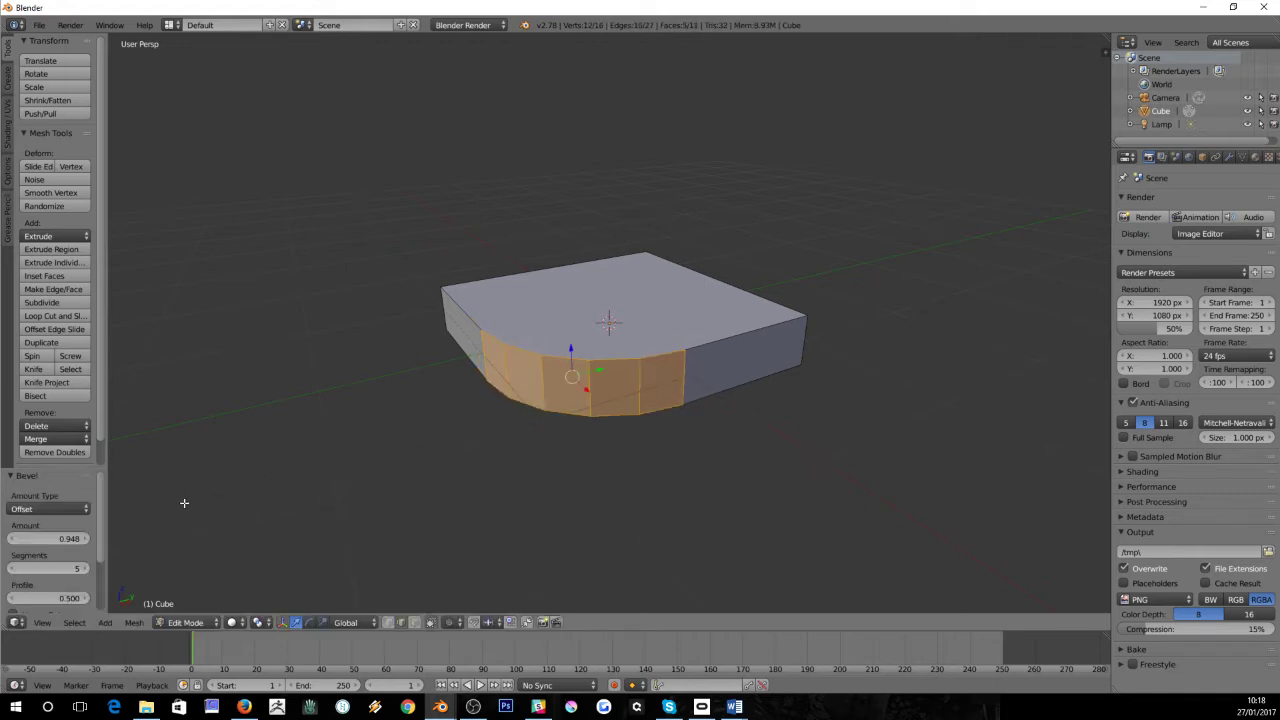
key(Tab)
middle_drag(522, 481, 528, 424)
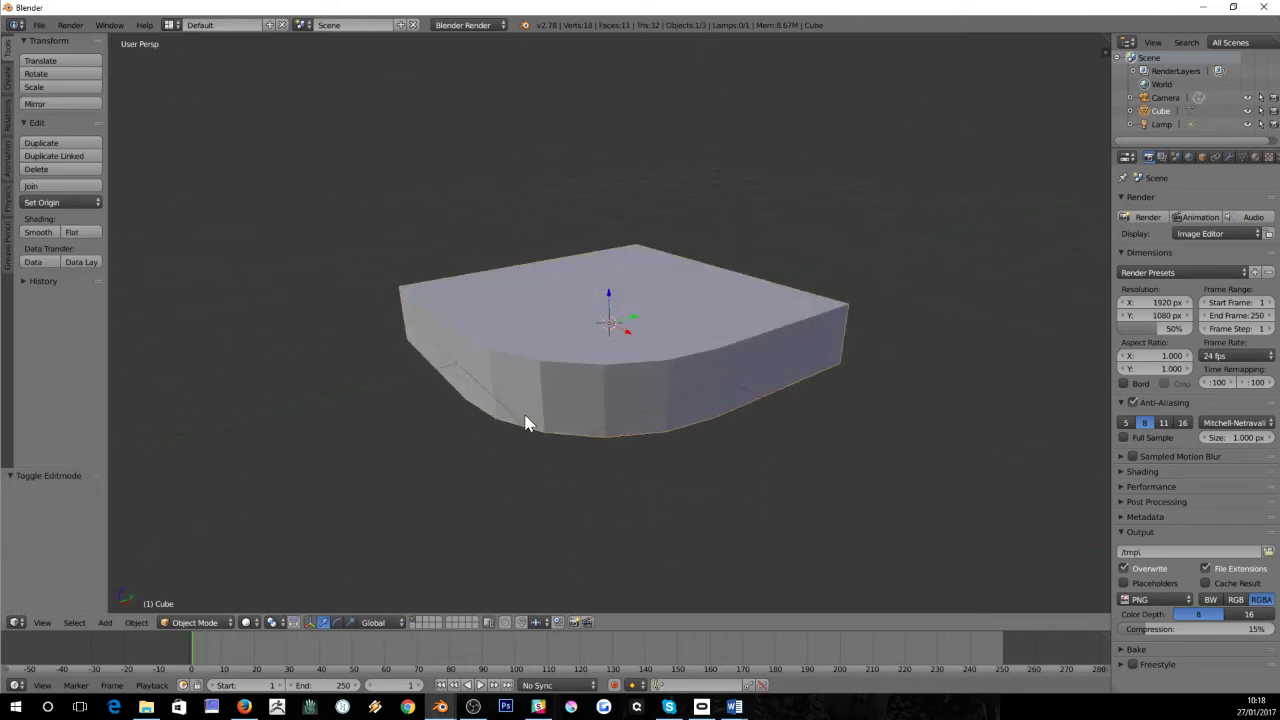
key(Tab)
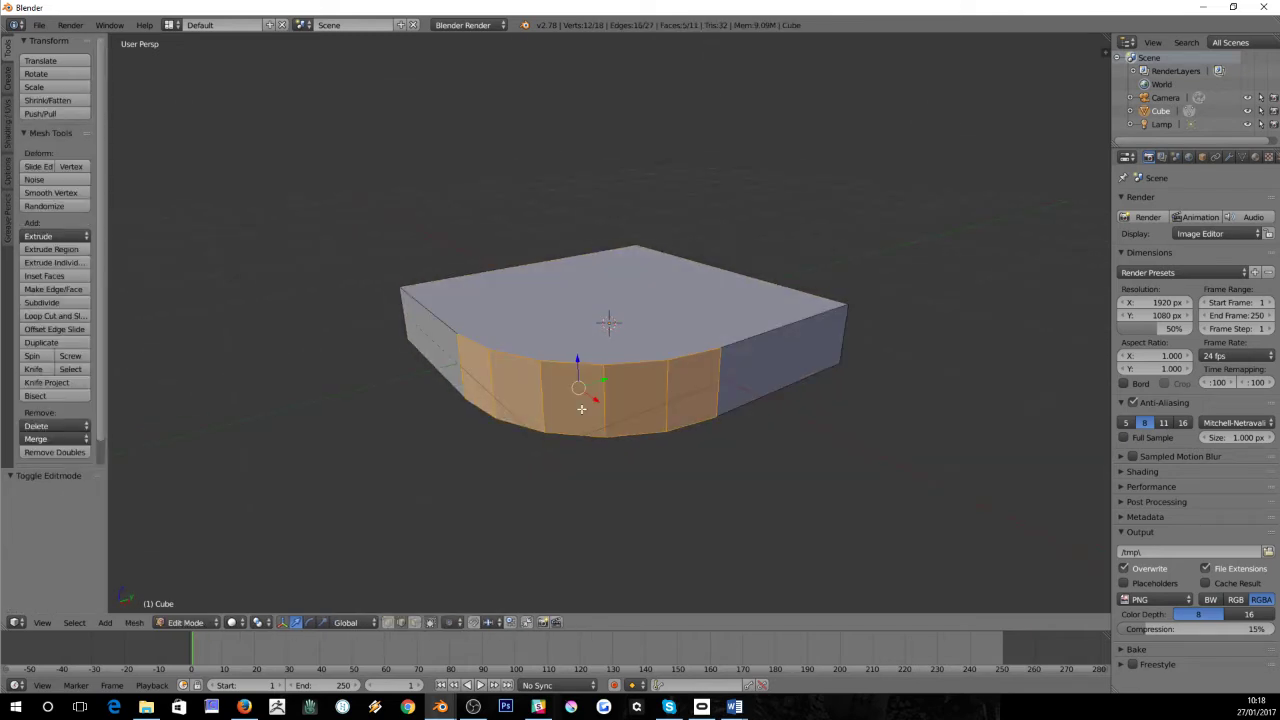
Select only the slab's top face and orbit around to inspect it
key(a)
key(a)
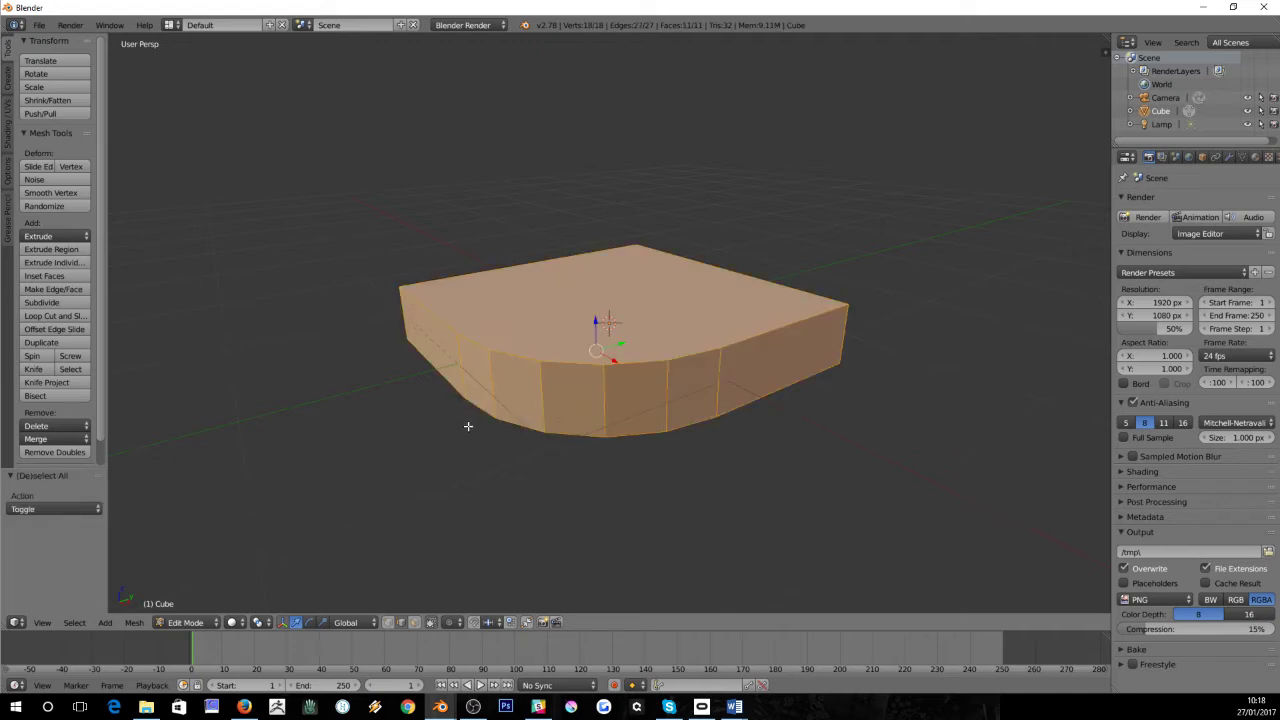
middle_drag(505, 399, 469, 420)
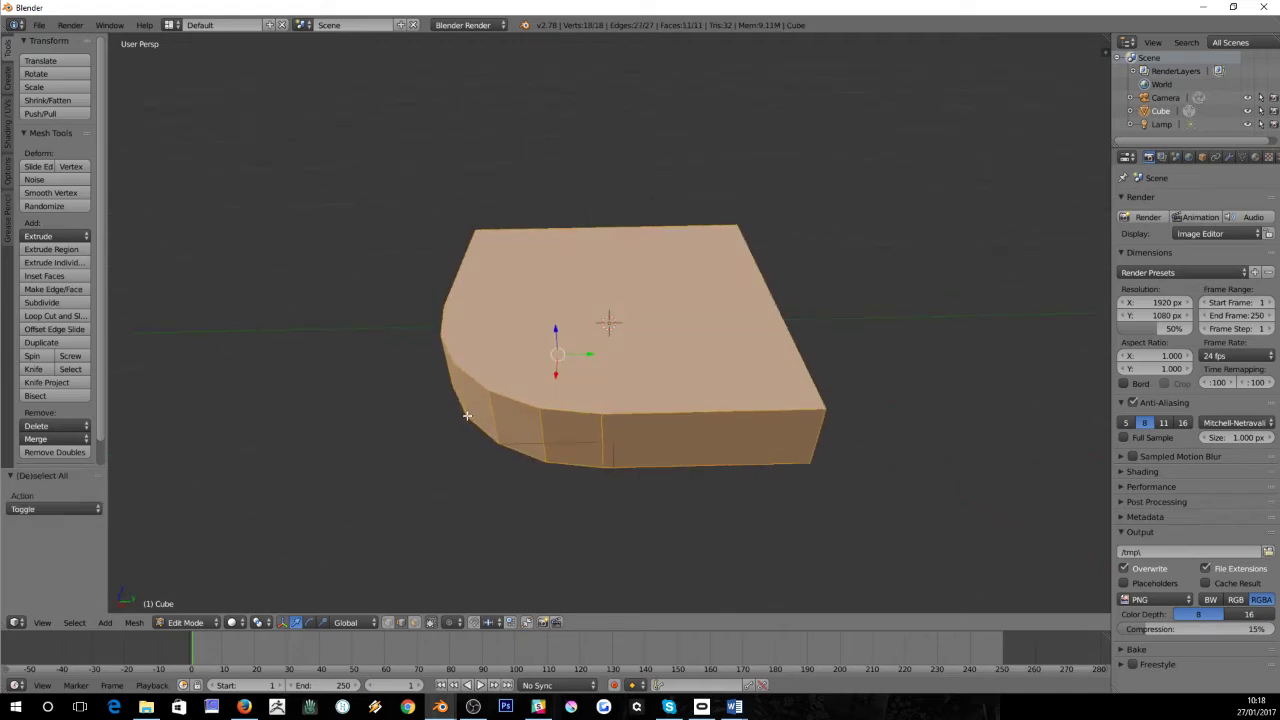
right_click(597, 325)
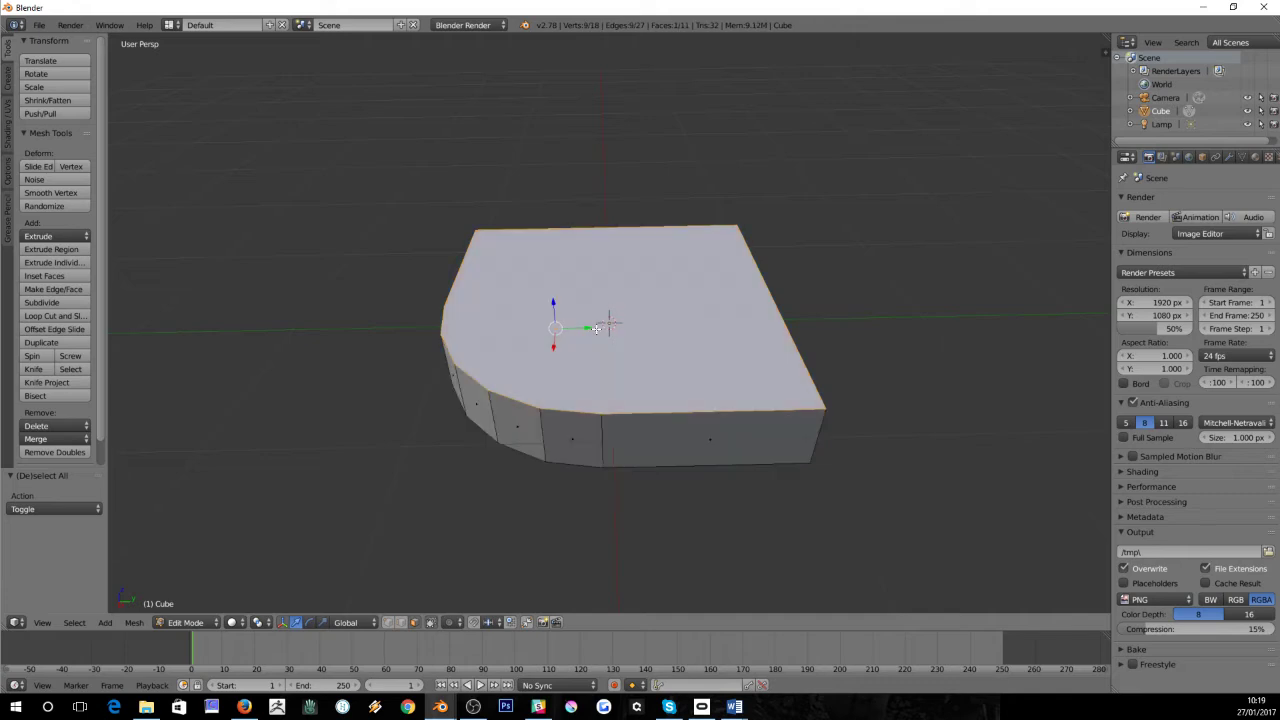
middle_drag(557, 347, 622, 331)
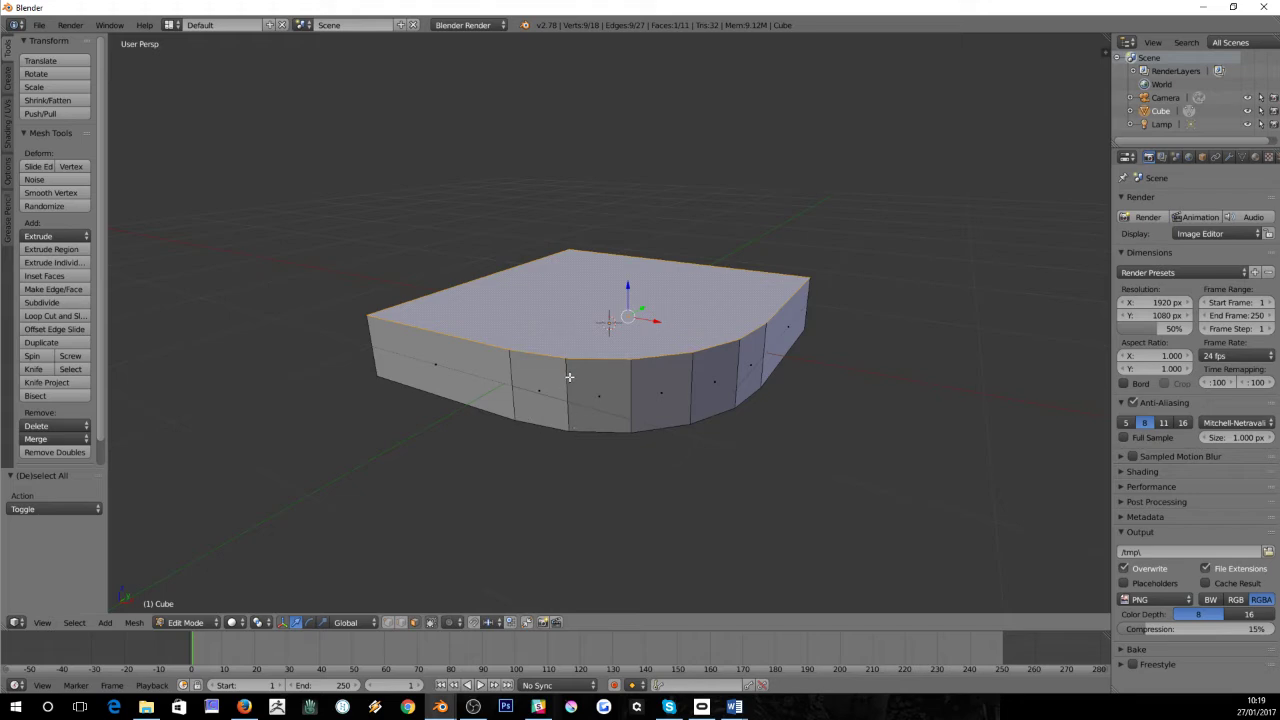
middle_drag(570, 374, 570, 384)
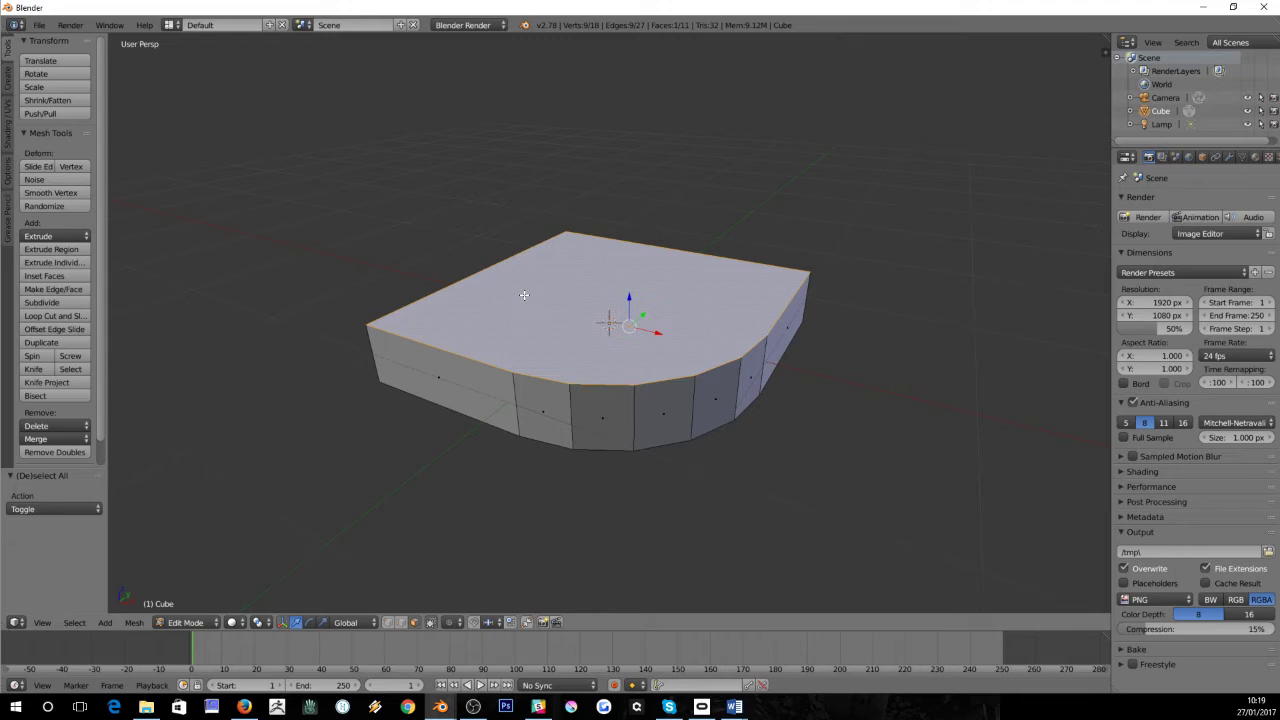
middle_drag(524, 295, 529, 309)
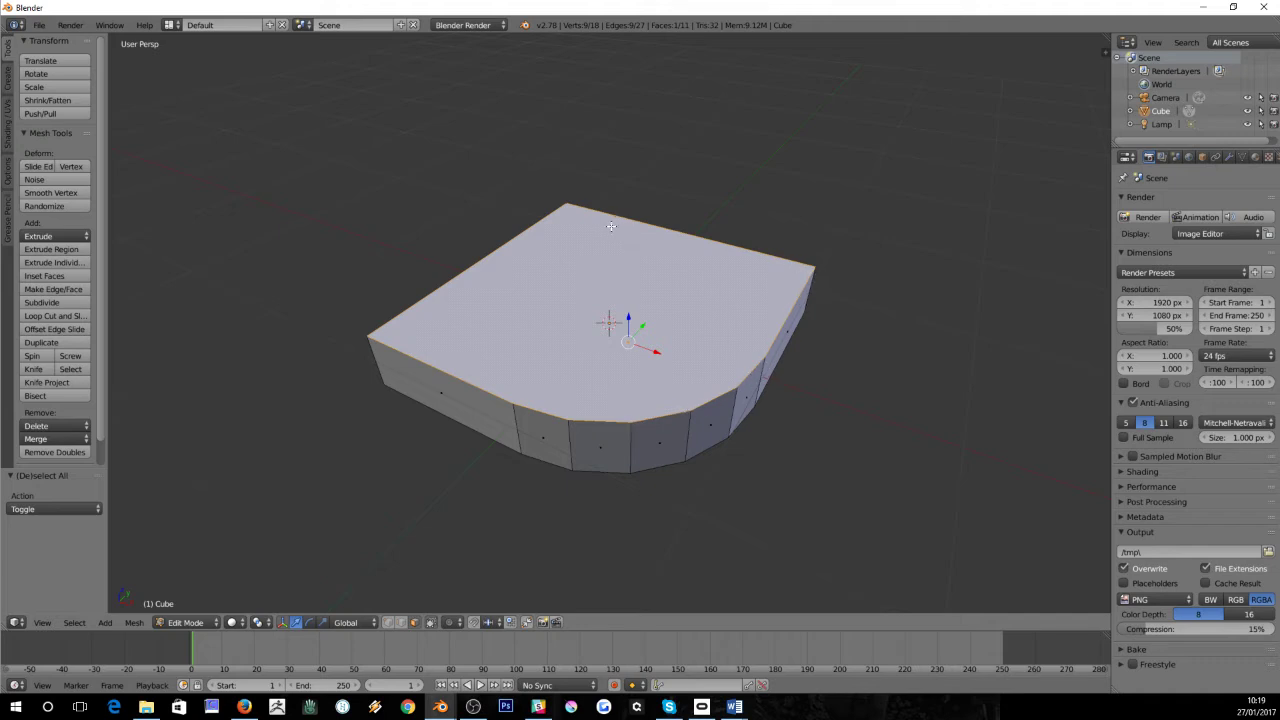
middle_drag(611, 226, 553, 323)
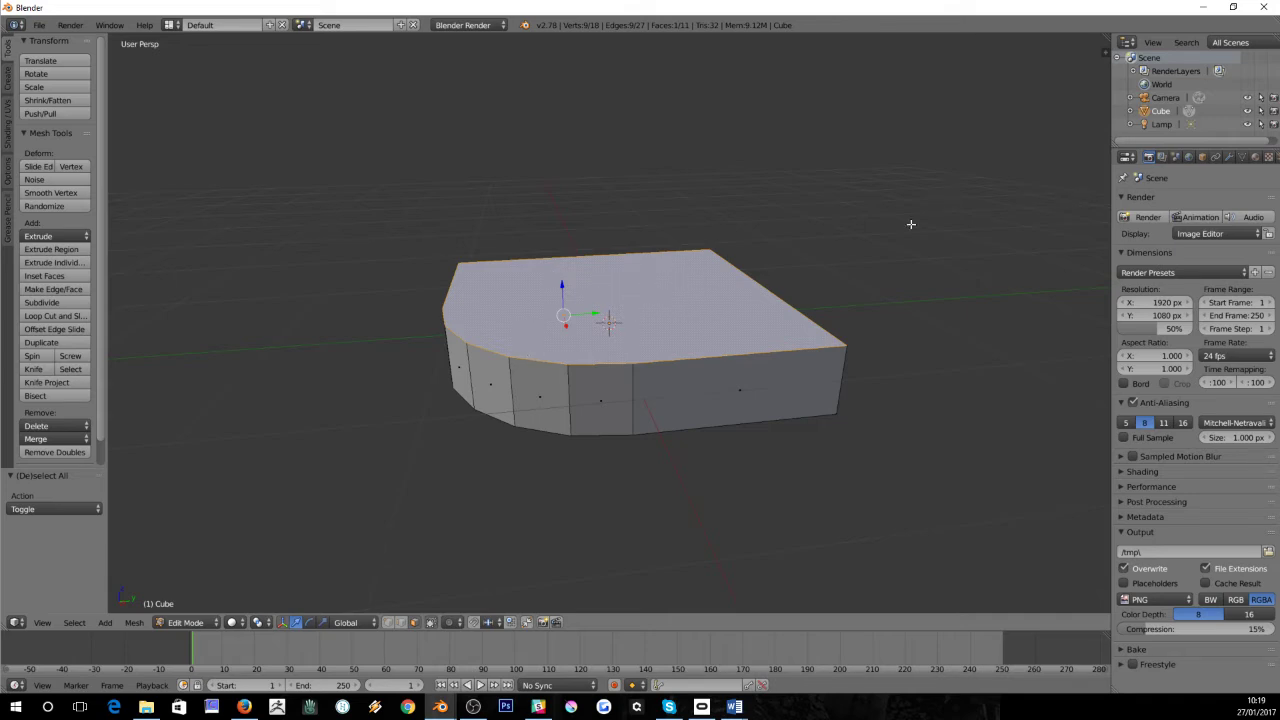
In Object Mode, add a Triangulate modifier to the slab
key(Tab)
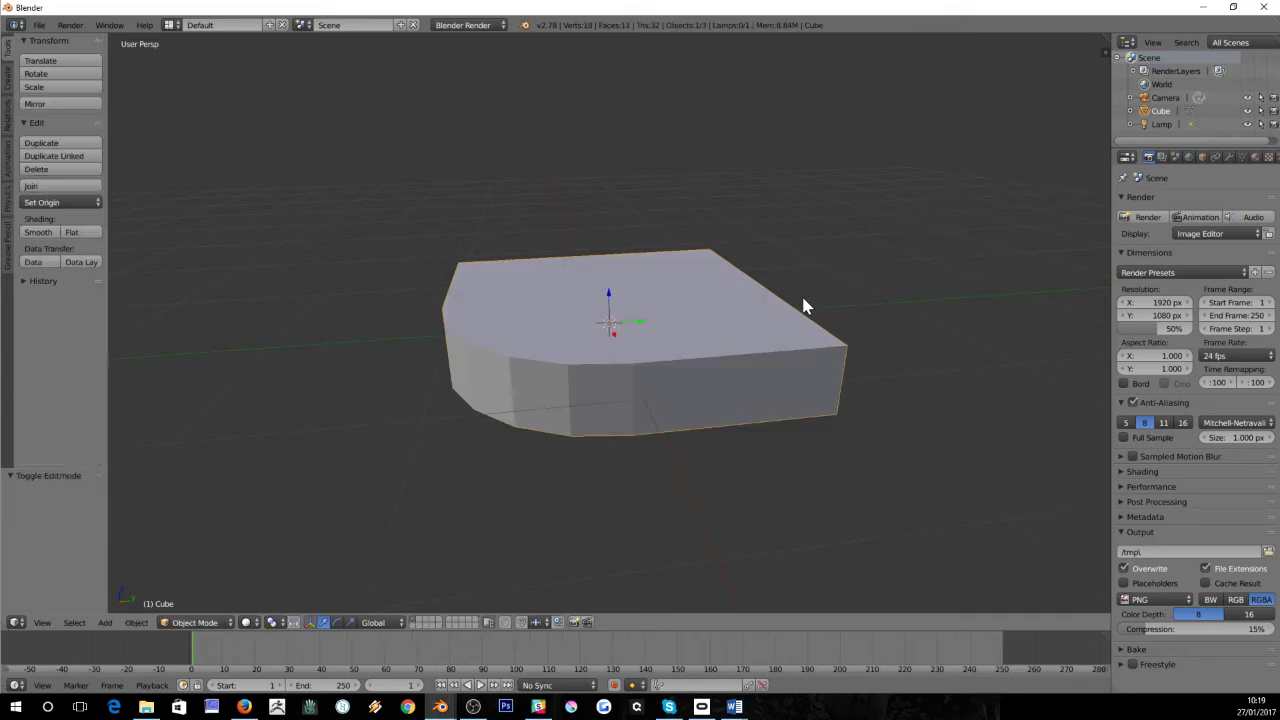
middle_drag(803, 306, 831, 326)
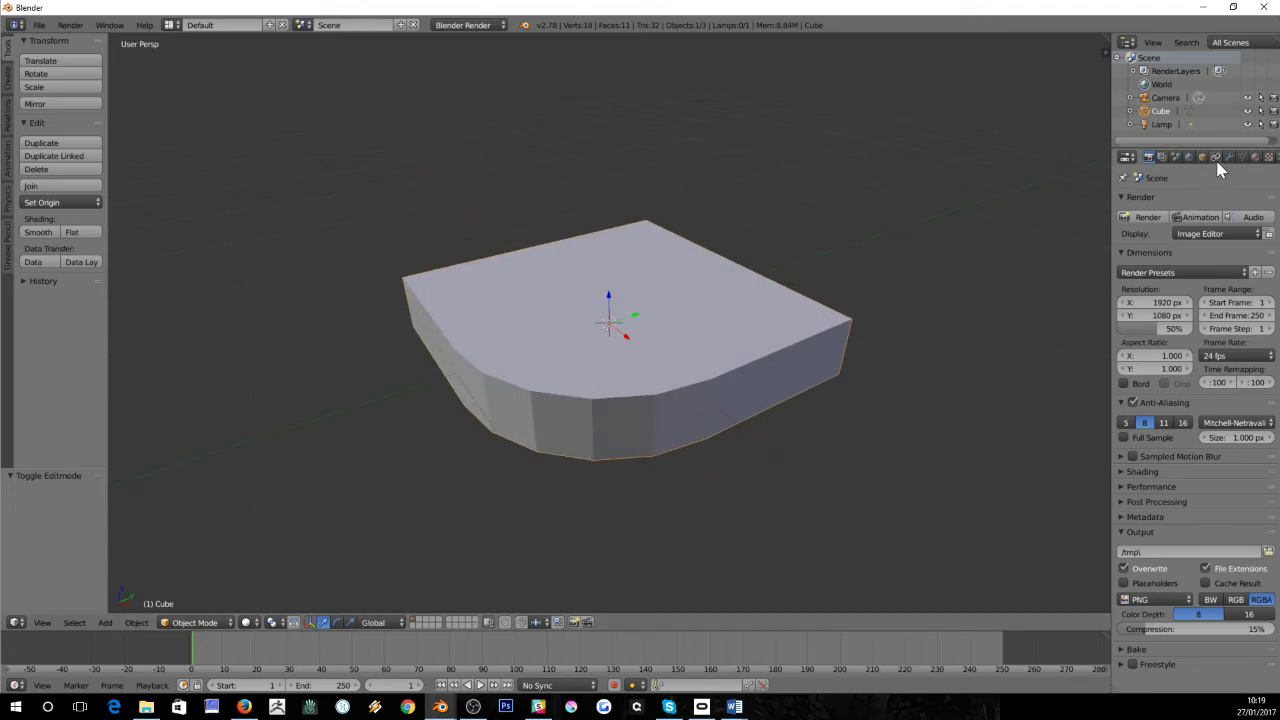
click(1230, 157)
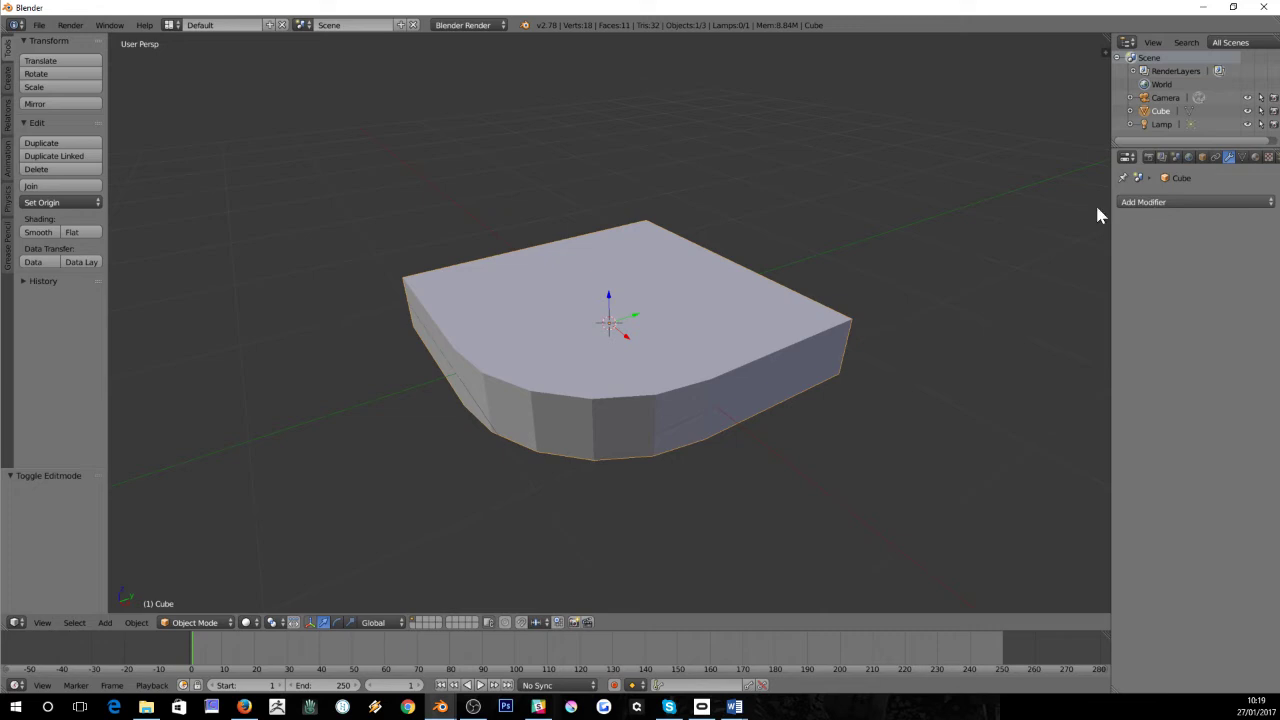
click(1145, 202)
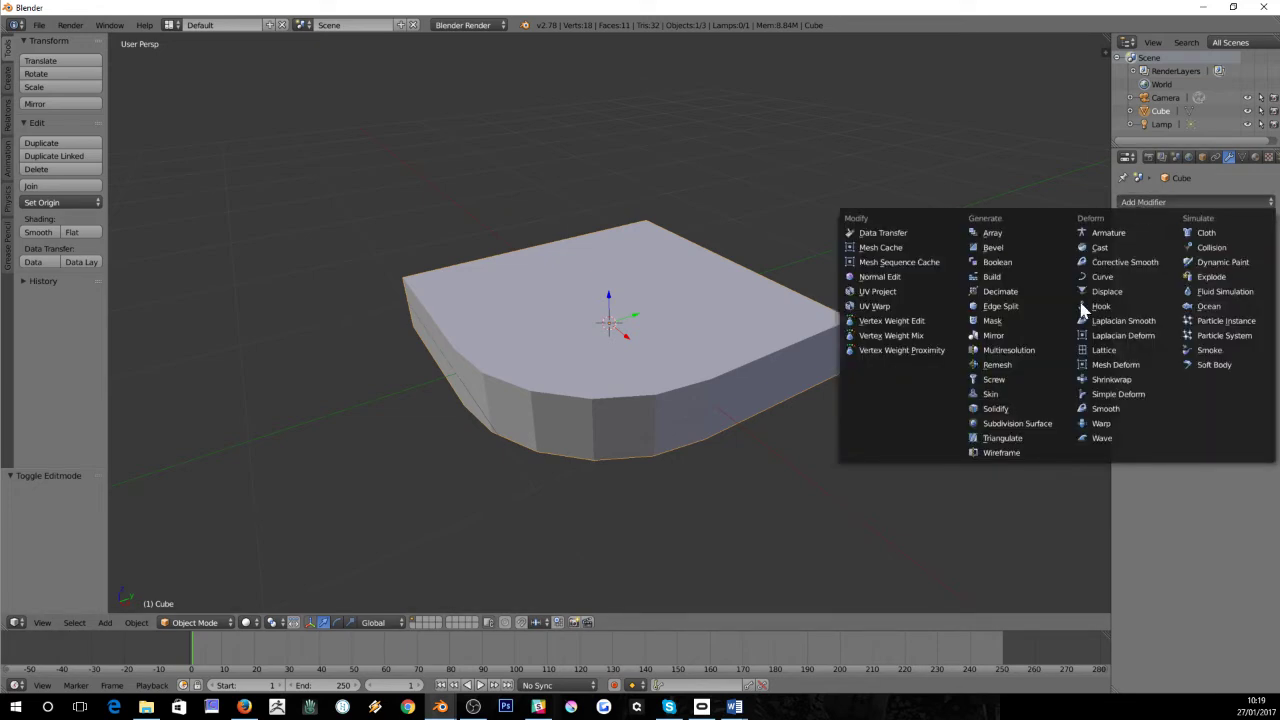
click(1003, 440)
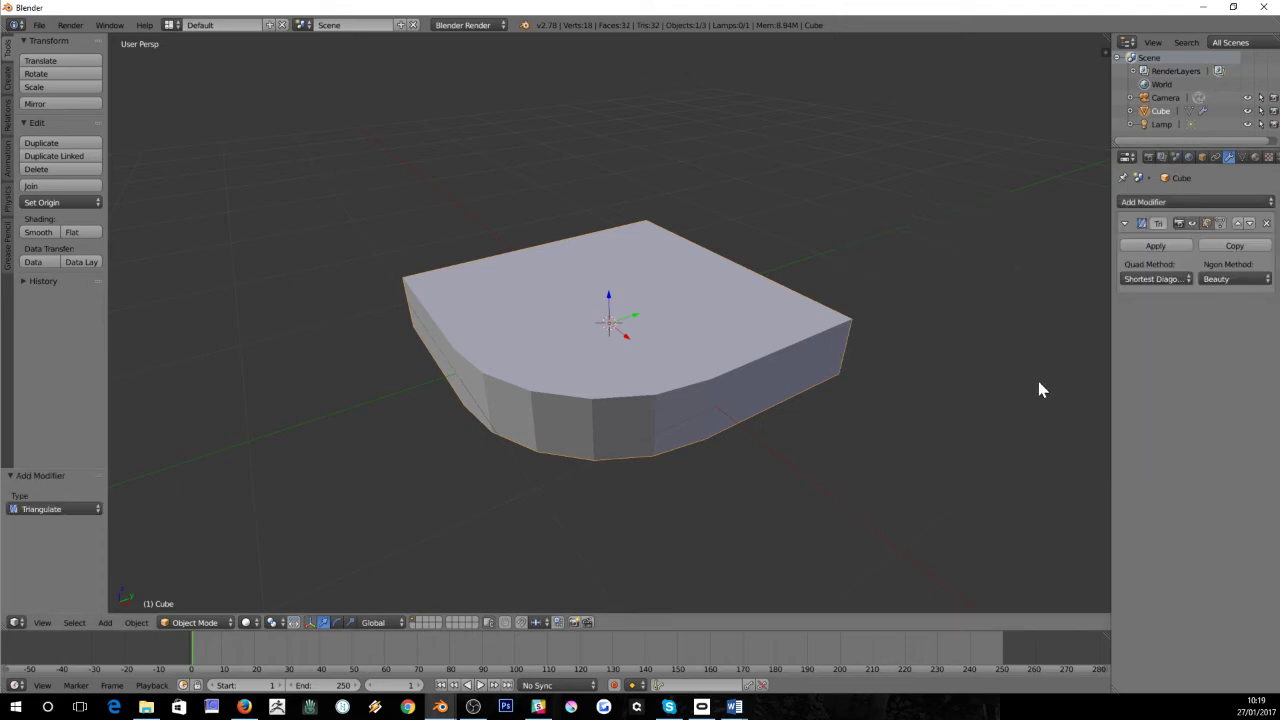
Turn on the Wire display option in Object properties, then return to the modifier settings
click(1203, 158)
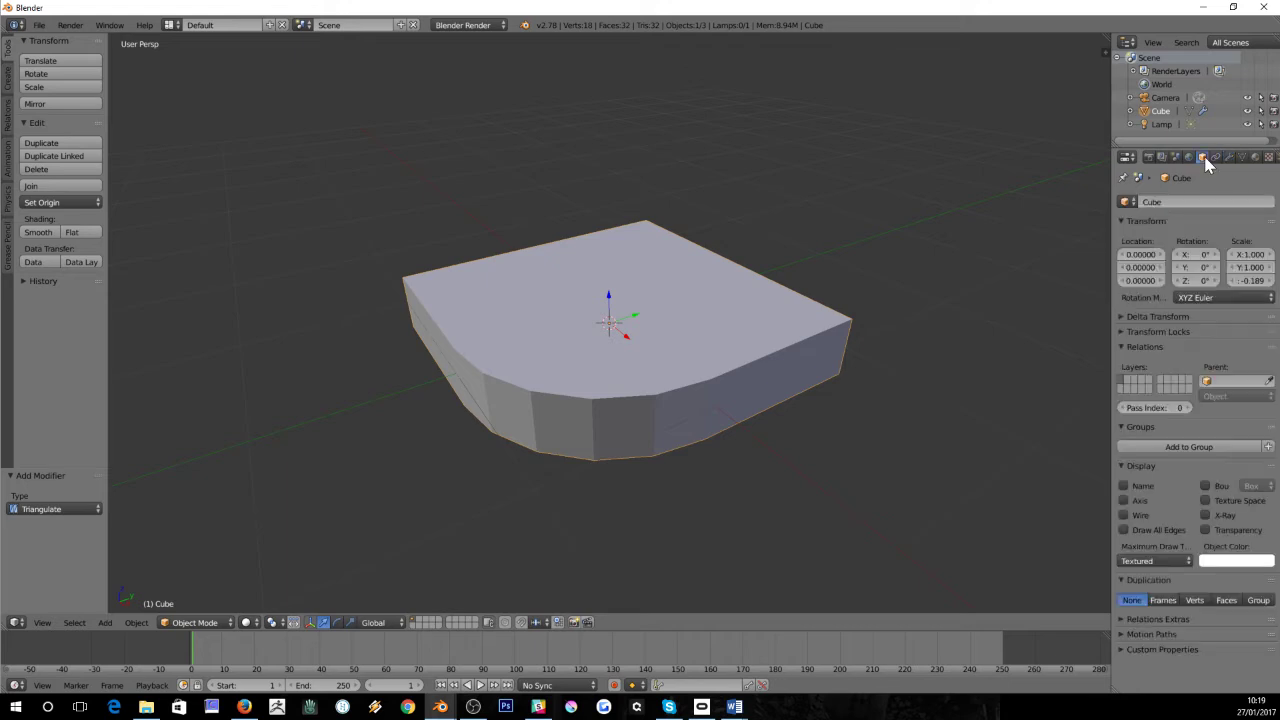
click(1124, 514)
scroll(921, 426, up, 2)
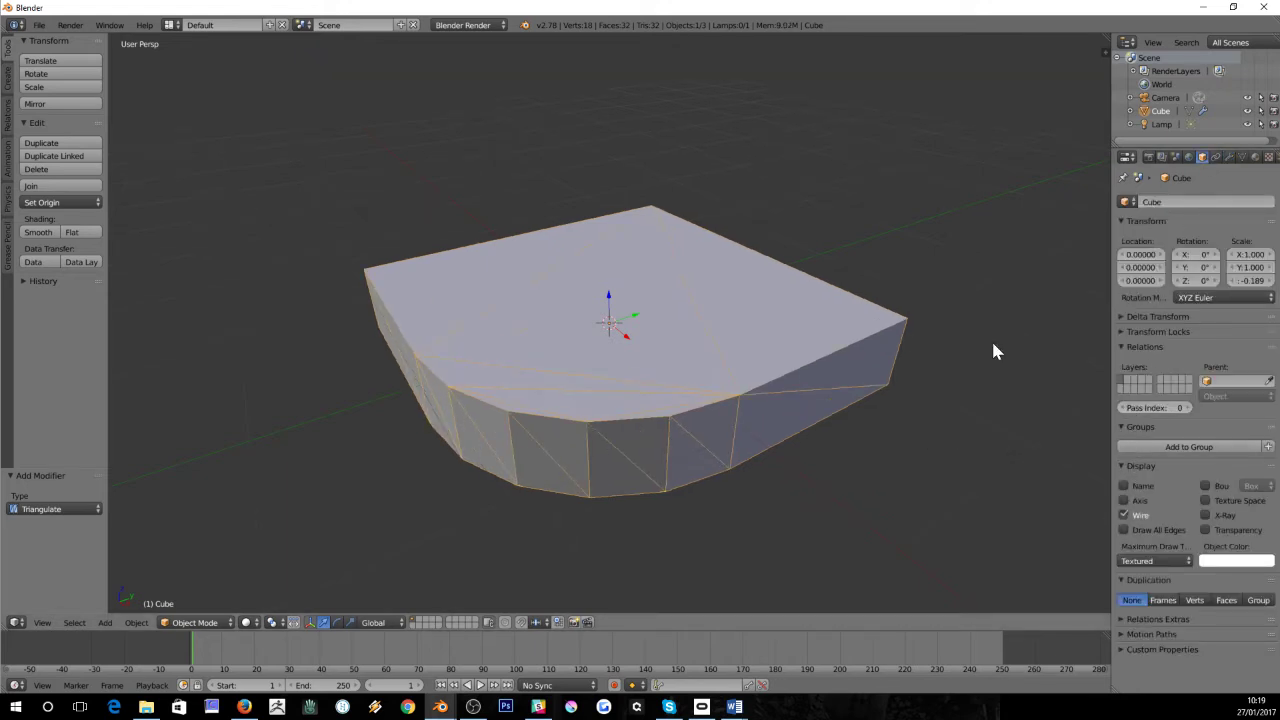
click(1229, 158)
mouse_move(646, 343)
middle_down()
mouse_move(683, 335)
mouse_move(637, 346)
mouse_move(652, 343)
middle_up()
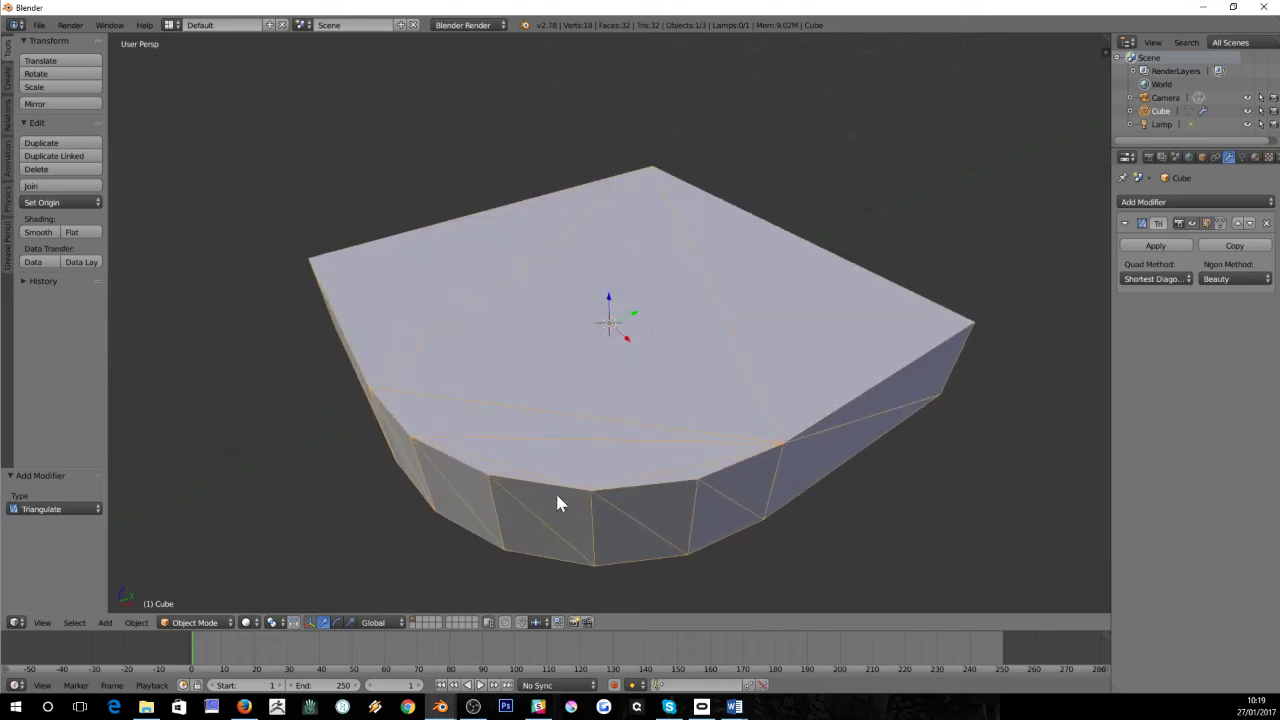
middle_drag(692, 492, 781, 407)
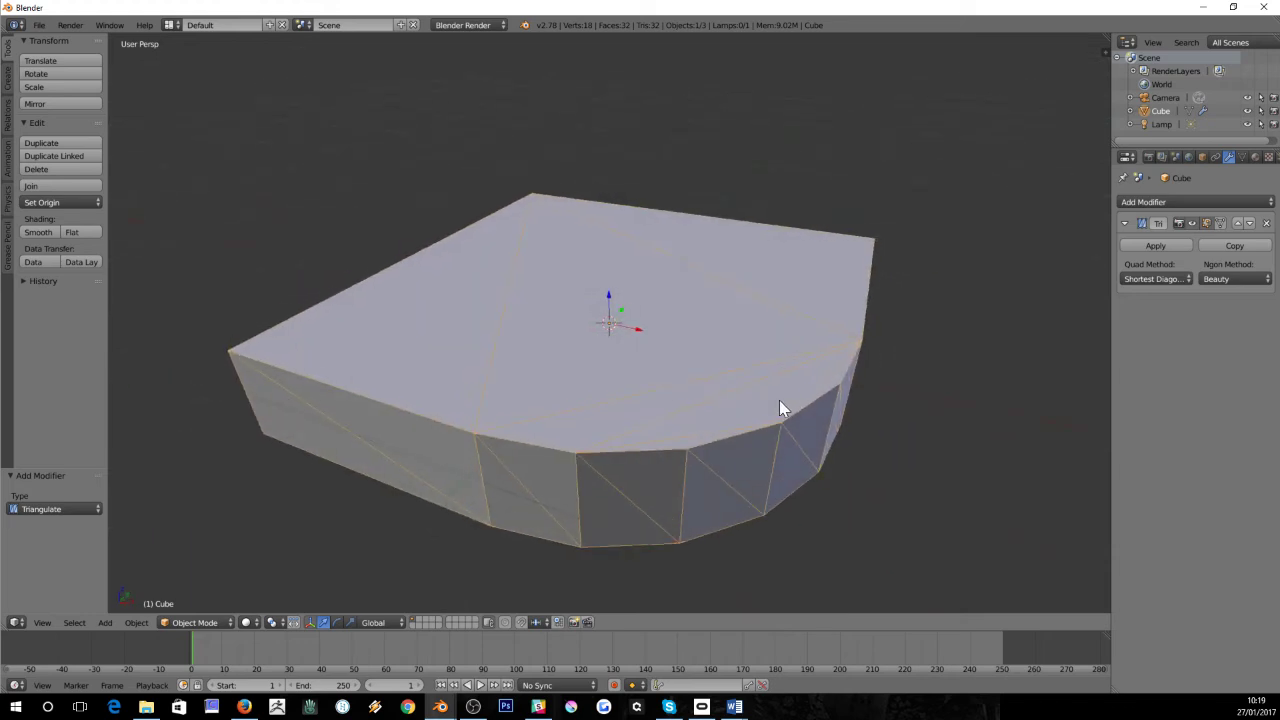
Try quad methods Fixed, Fixed Alternate and Shortest Diagonal, and set the ngon method to Clip
click(1156, 279)
click(1113, 250)
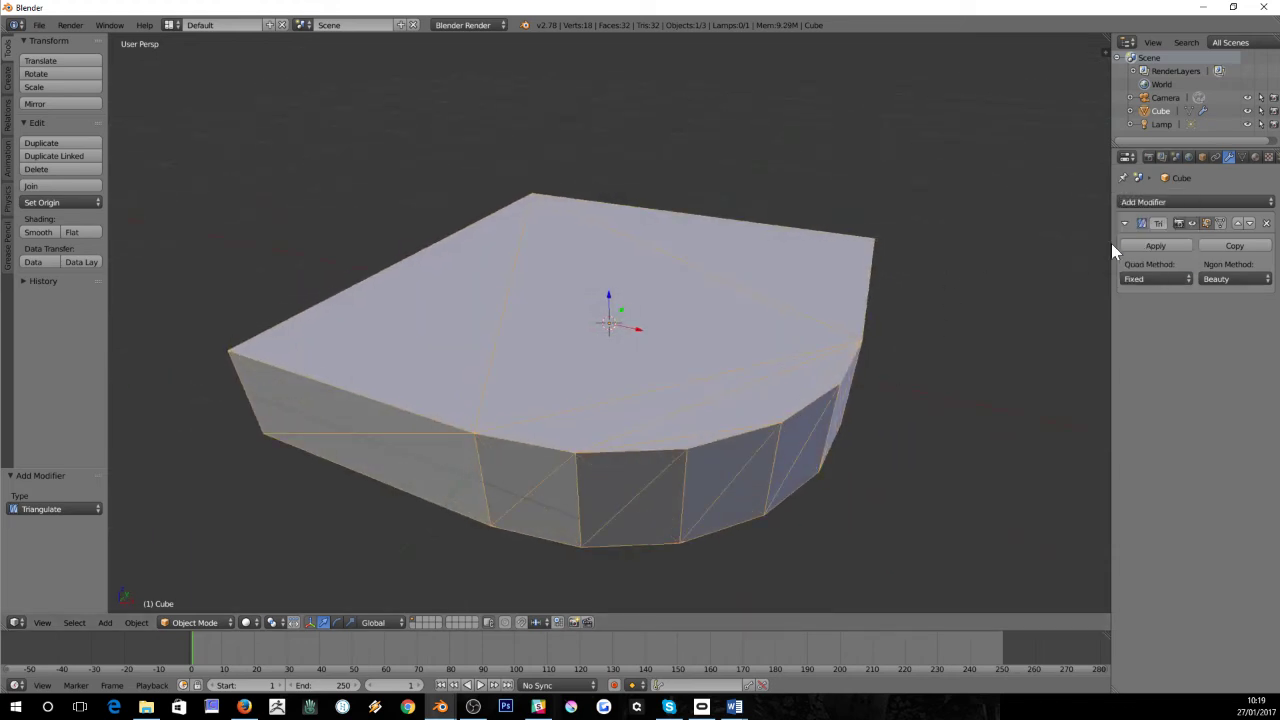
click(1135, 280)
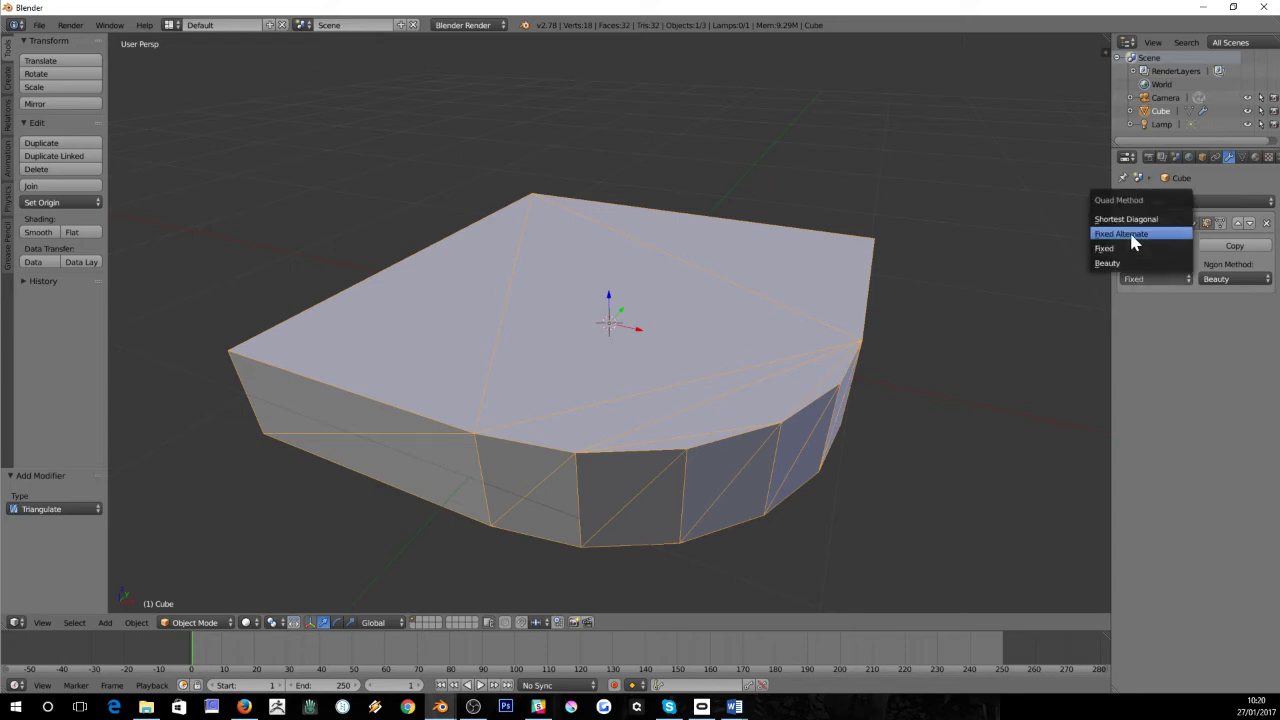
click(1133, 236)
click(1151, 282)
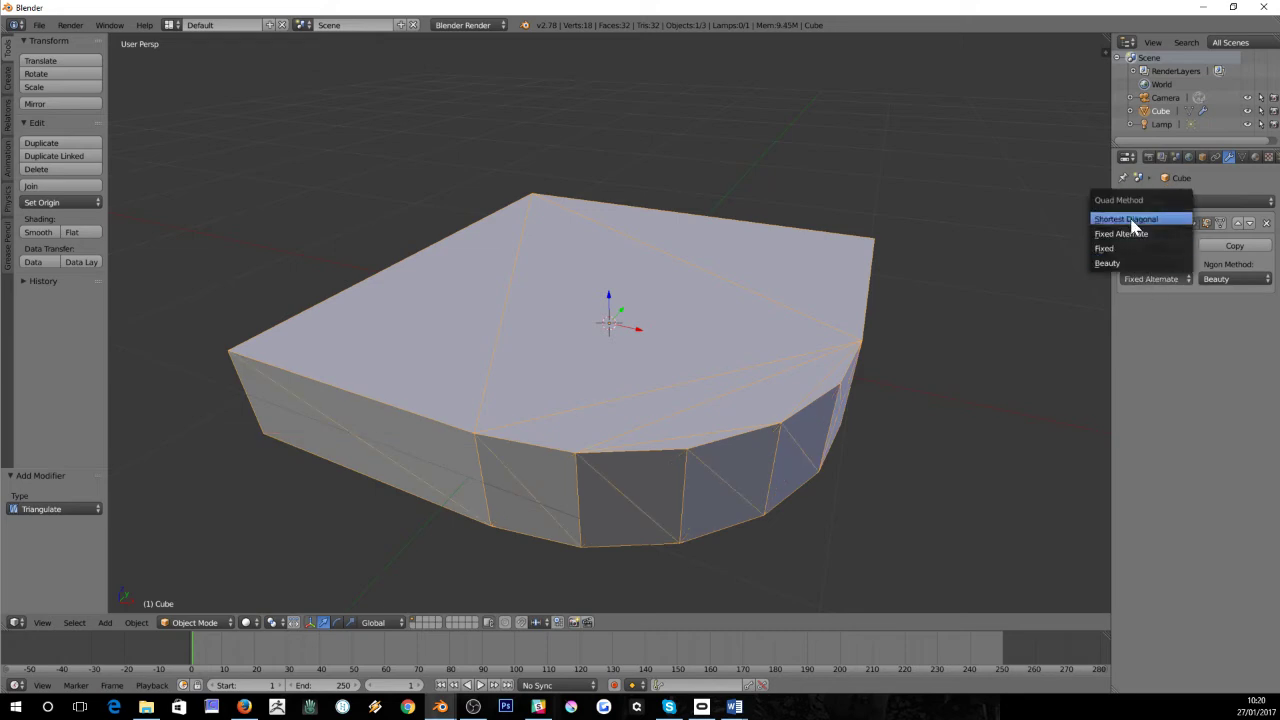
click(1130, 220)
click(1225, 285)
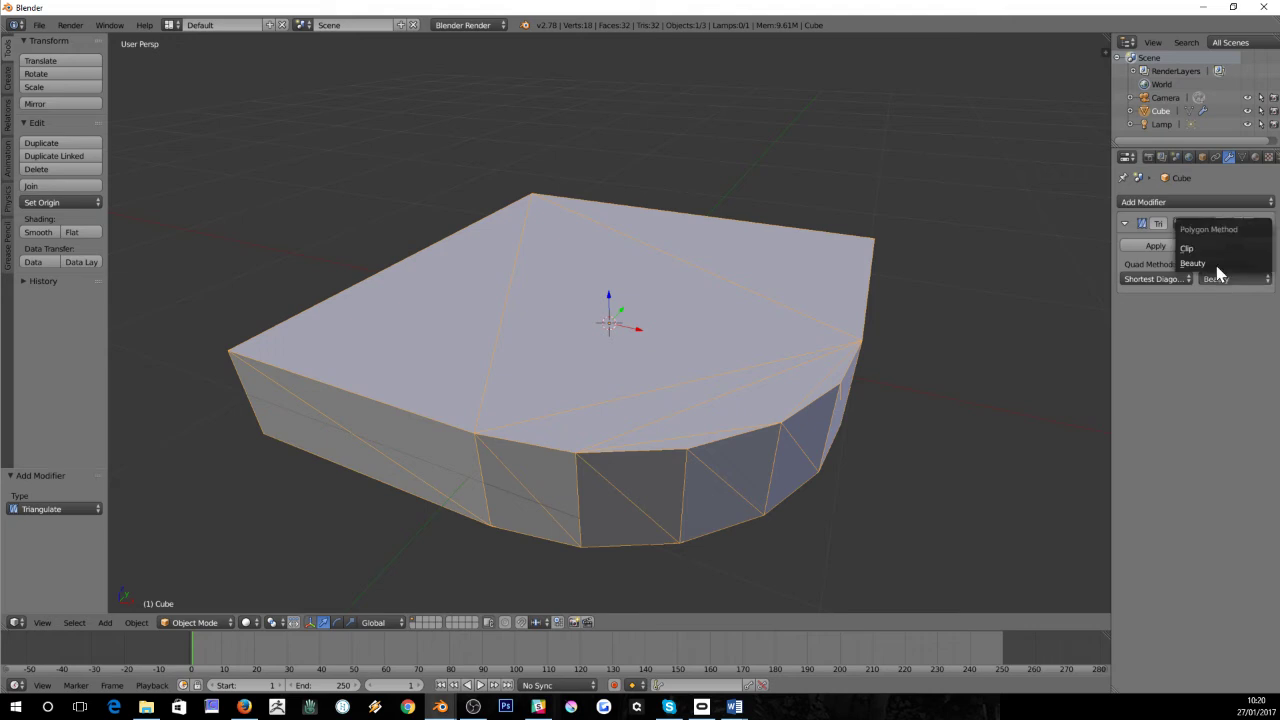
click(1200, 250)
Set the quad method to Fixed, then Fixed Alternate, then remove the Triangulate modifier
click(1178, 281)
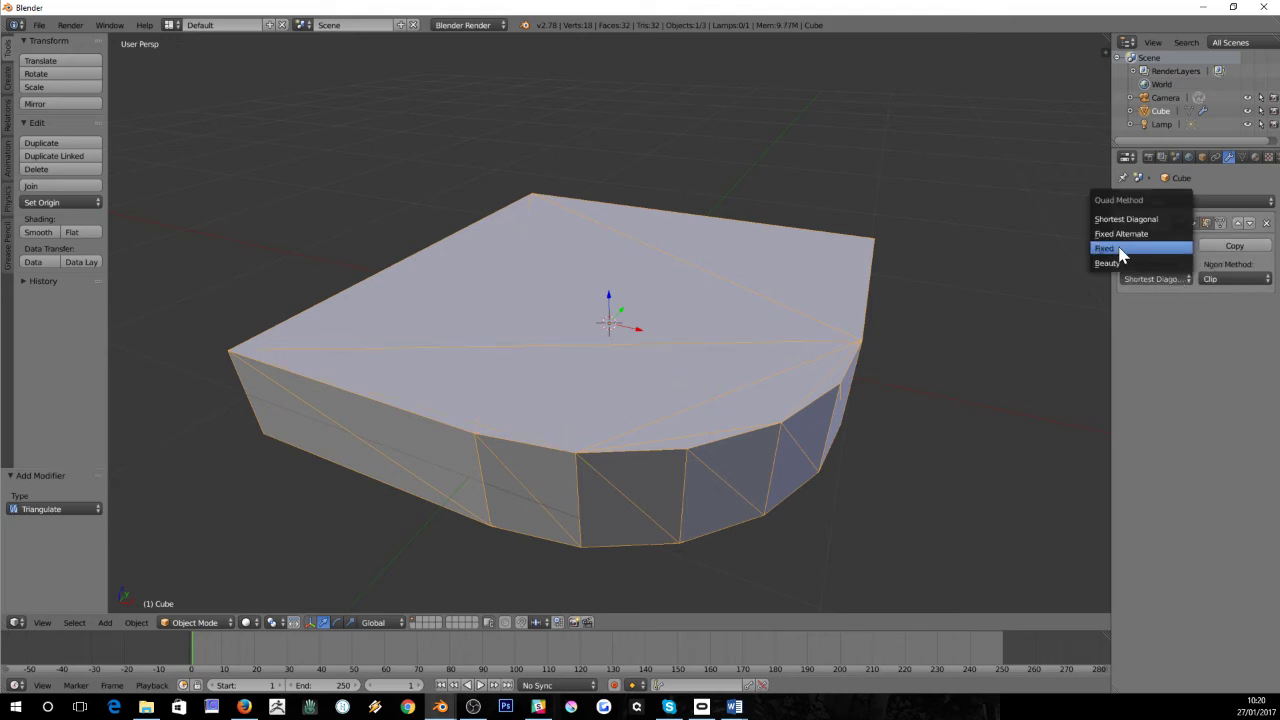
click(1106, 248)
click(1141, 282)
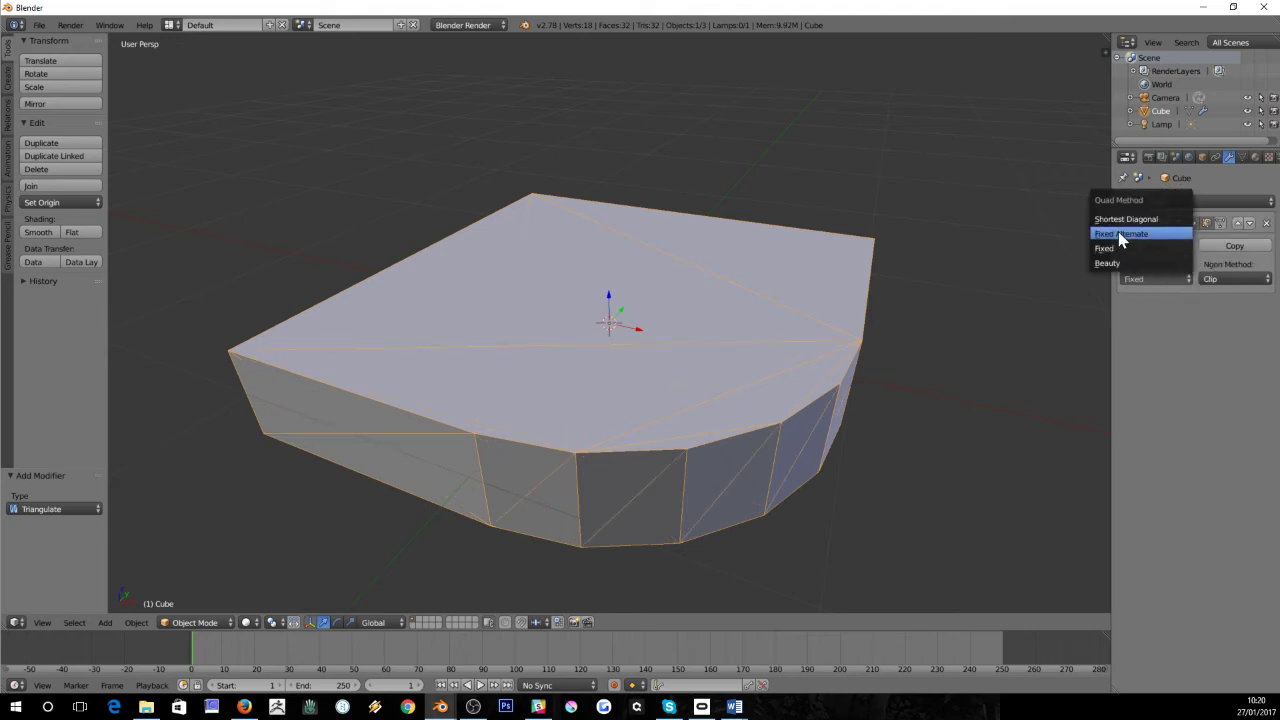
click(1121, 235)
middle_drag(900, 309, 873, 299)
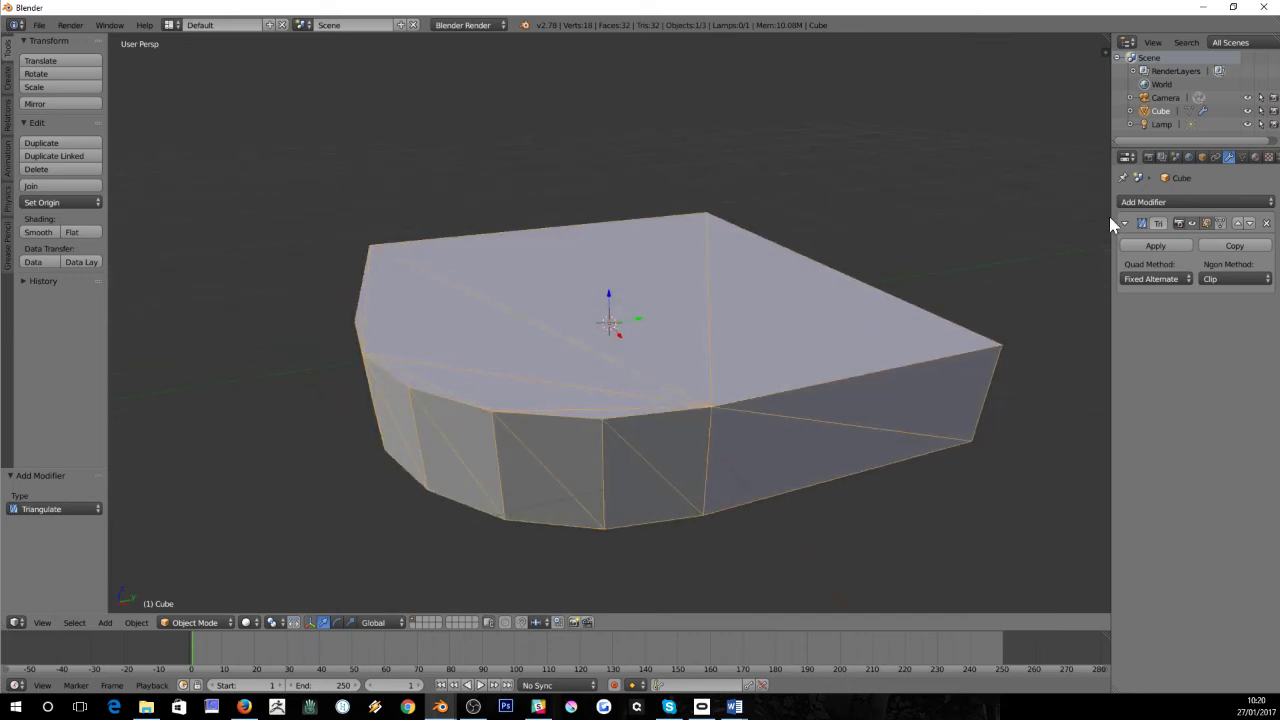
click(1267, 224)
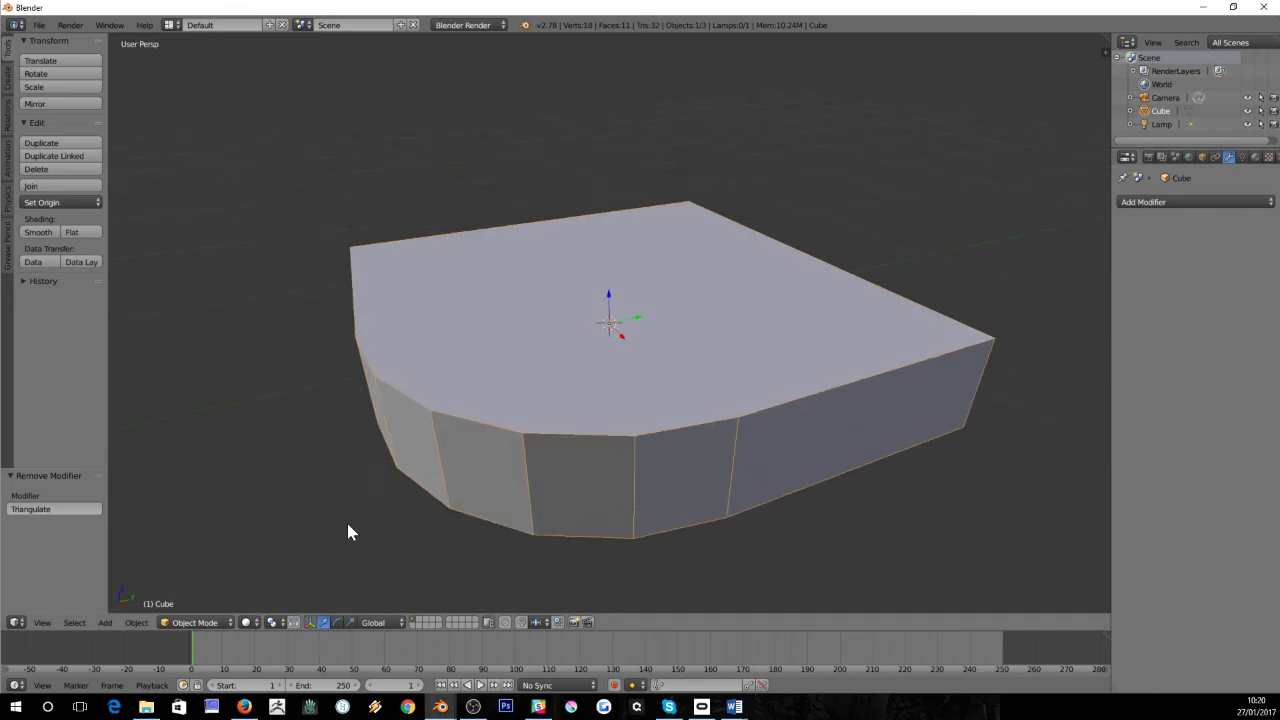
In Edit Mode, delete the top face to leave a 10-face open shell, then switch to vertex select
key(Tab)
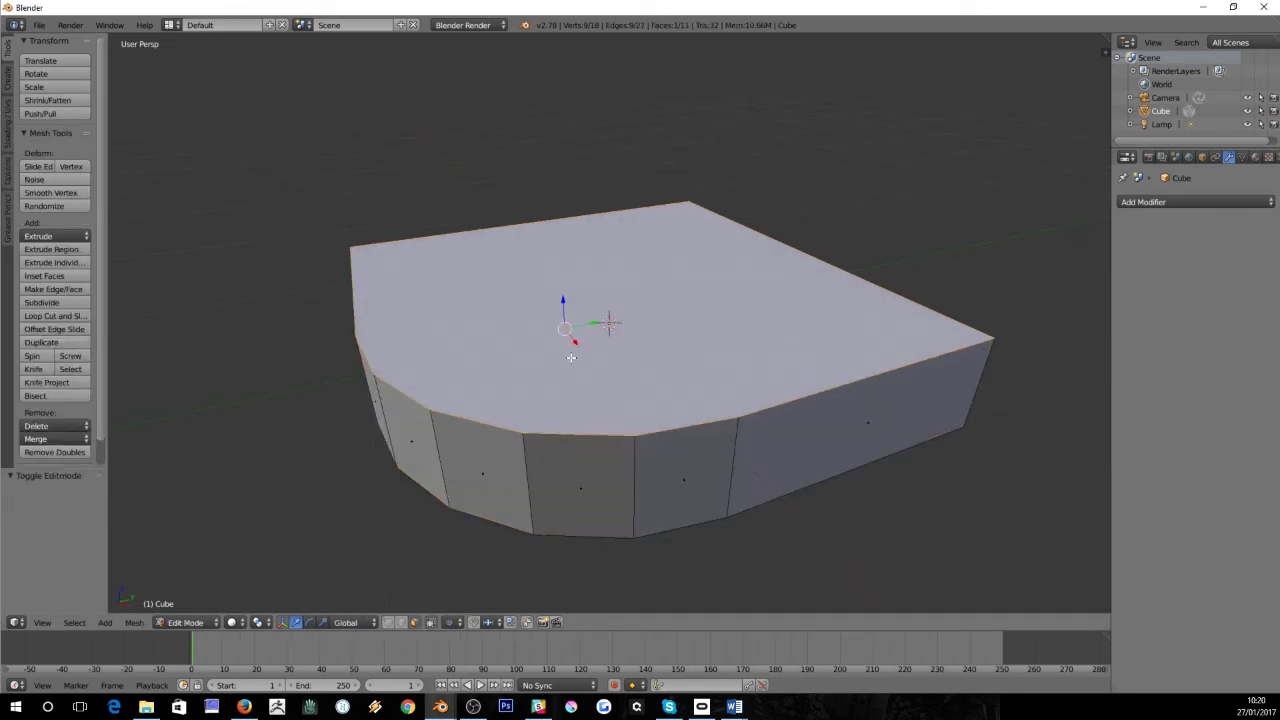
key(x)
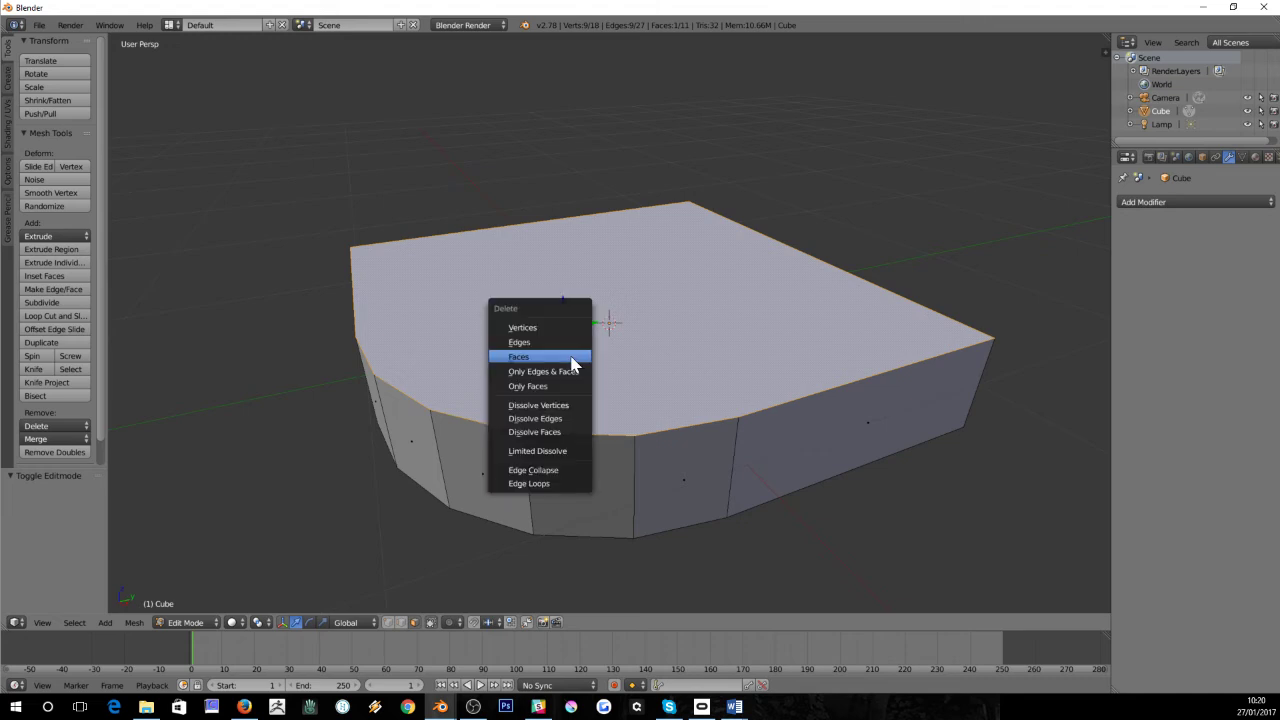
click(571, 358)
mouse_move(555, 352)
middle_down()
mouse_move(534, 334)
mouse_move(531, 345)
middle_up()
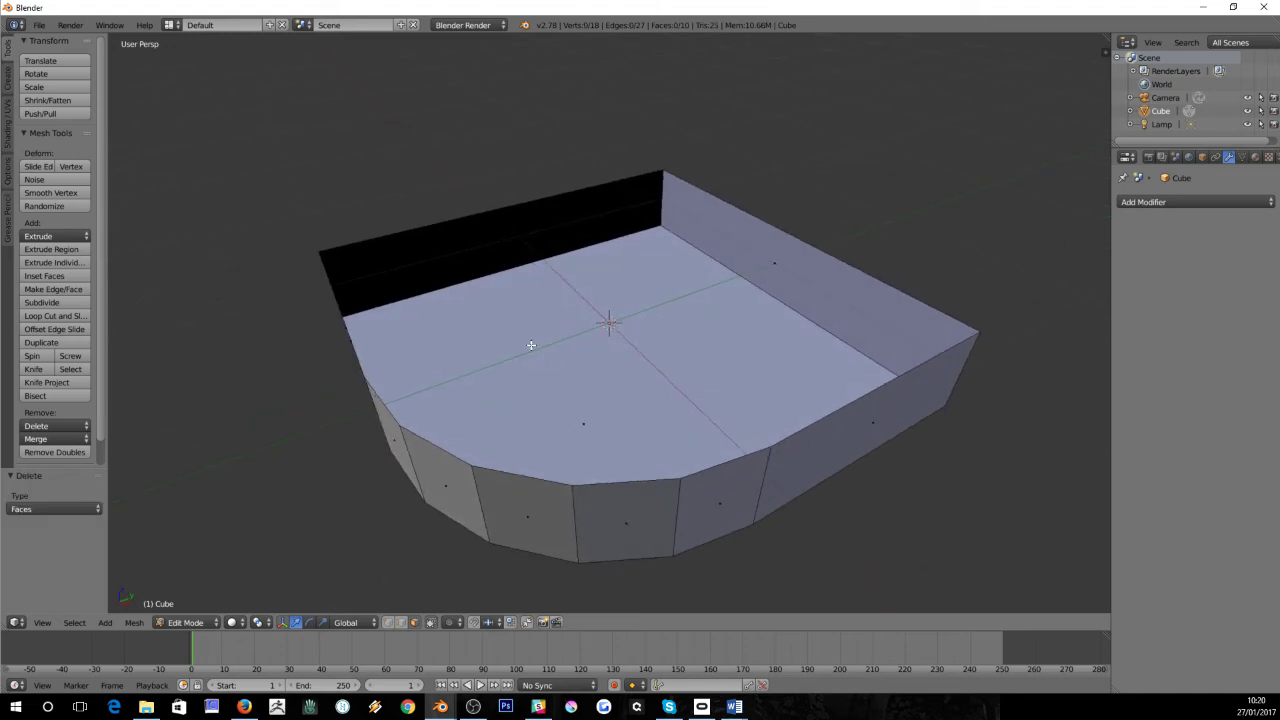
click(389, 623)
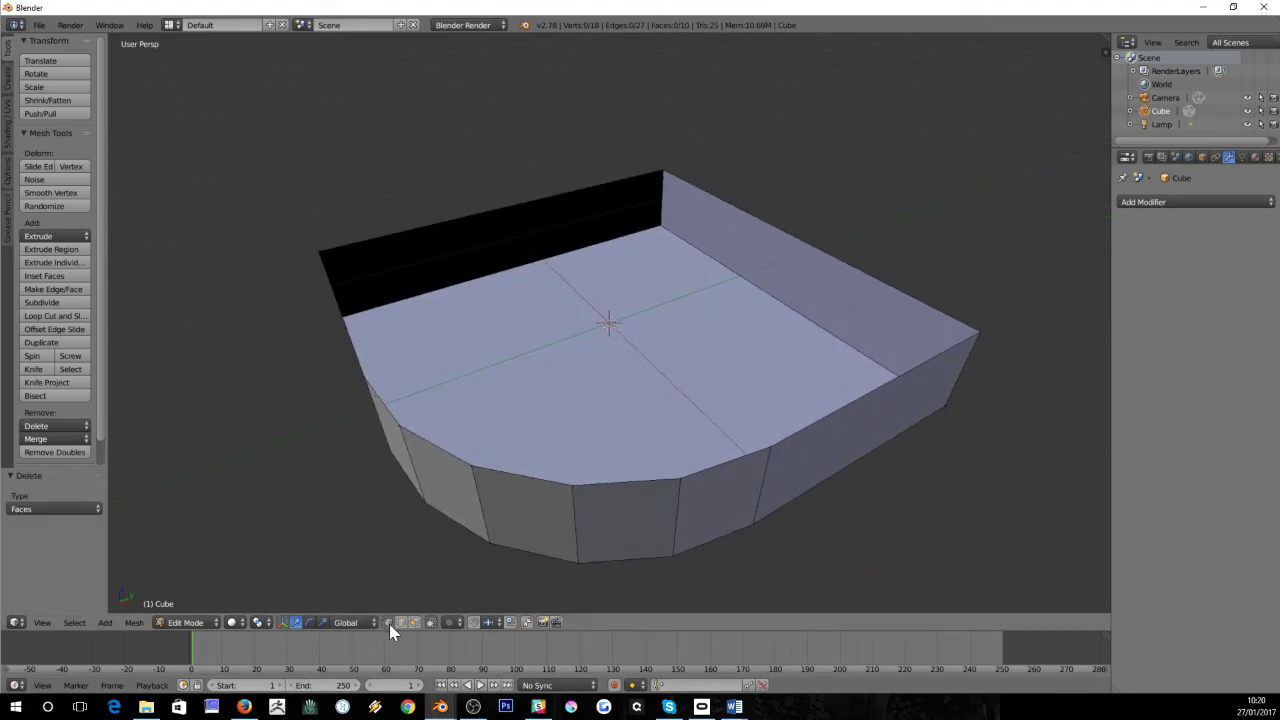
Fill the first two fan triangles, each joining two front rim vertices to the back corner vertex
right_click(474, 464)
shift+right_click(572, 485)
shift+right_click(665, 167)
key(f)
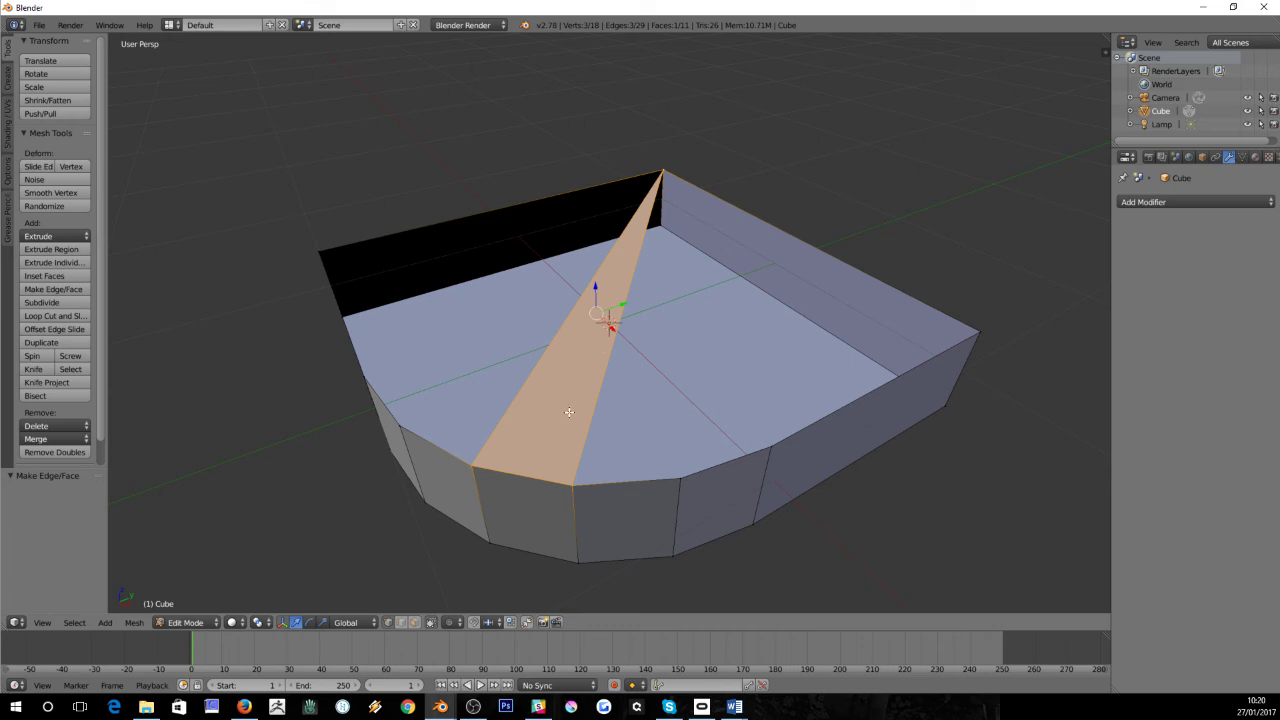
right_click(572, 485)
shift+right_click(679, 479)
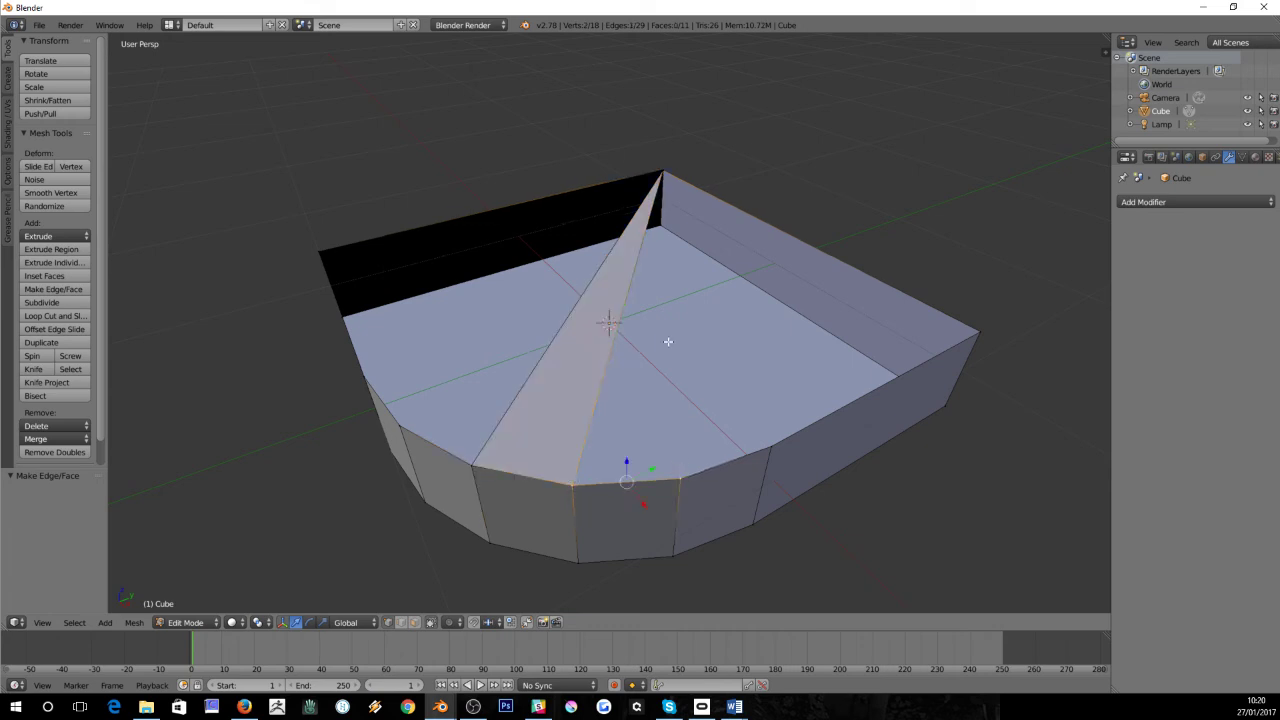
shift+right_click(664, 172)
key(f)
Fill the third fan triangle, then select the next rim vertex, right-hand corner and back corner
right_click(680, 472)
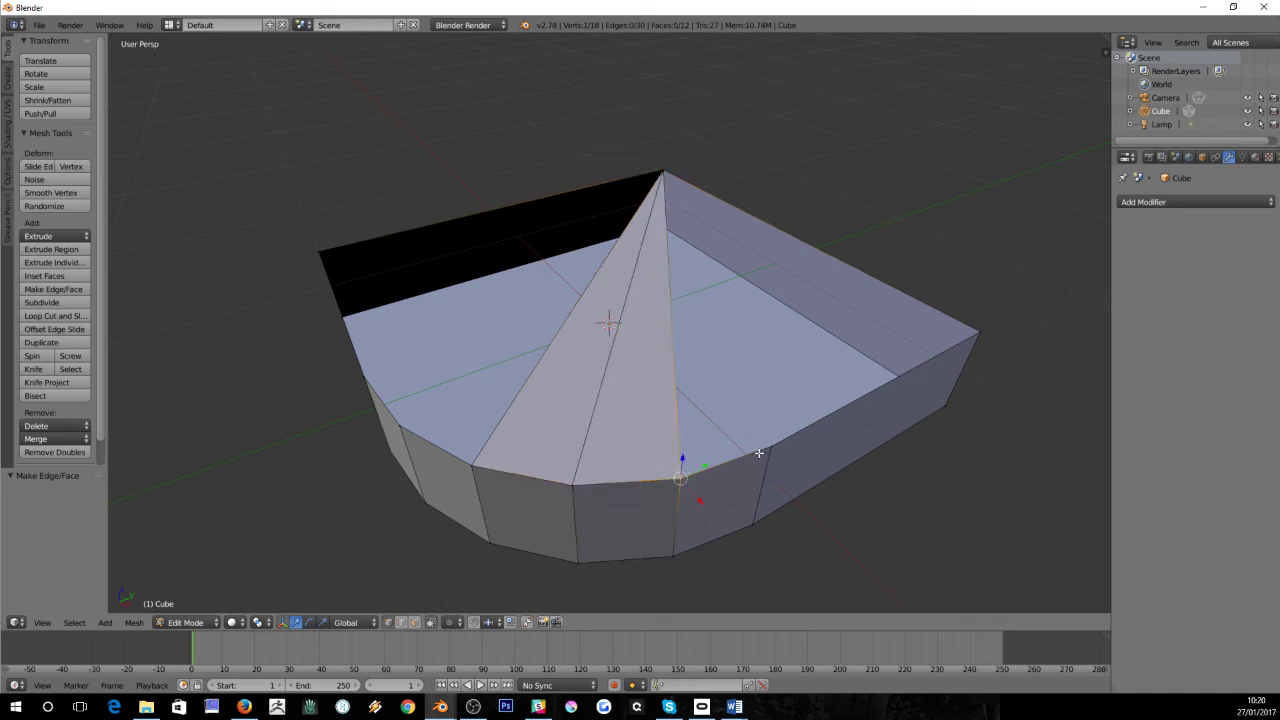
shift+right_click(769, 448)
shift+right_click(664, 172)
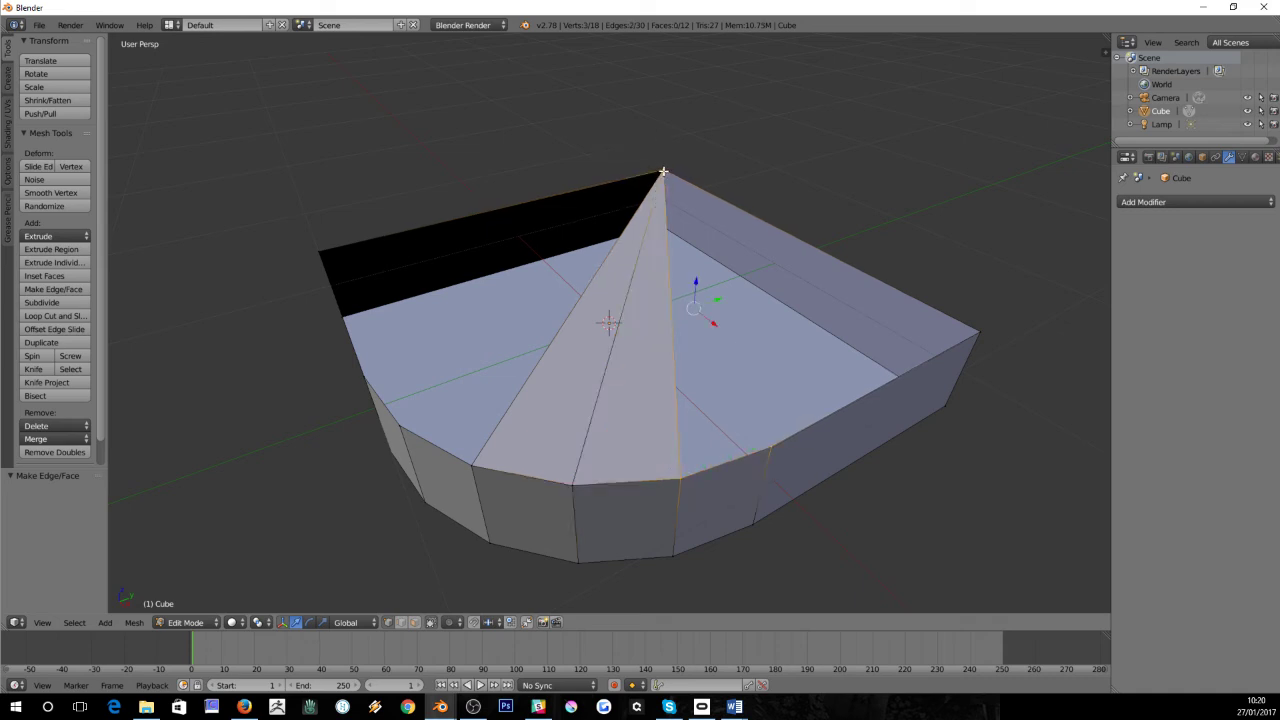
key(f)
right_click(776, 441)
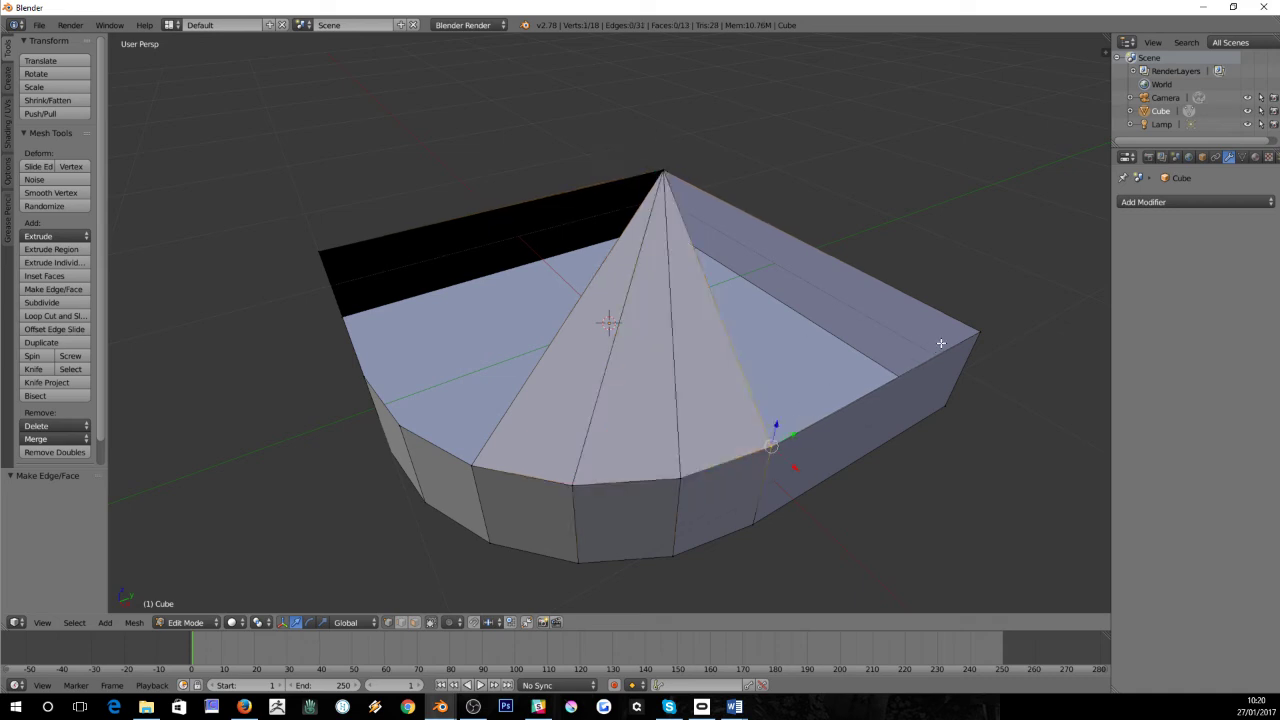
shift+right_click(973, 333)
shift+right_click(667, 170)
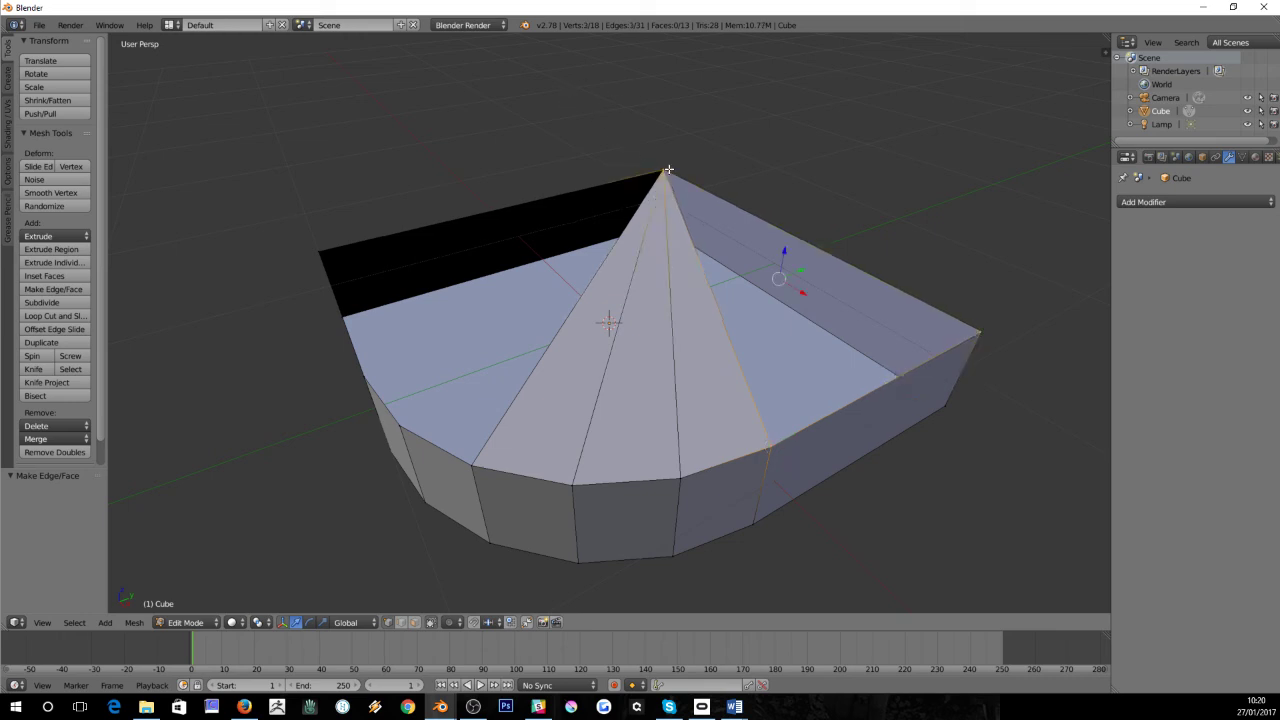
Fill the fourth, fifth and sixth fan triangles from the back corner vertex
key(f)
middle_drag(668, 170, 529, 249)
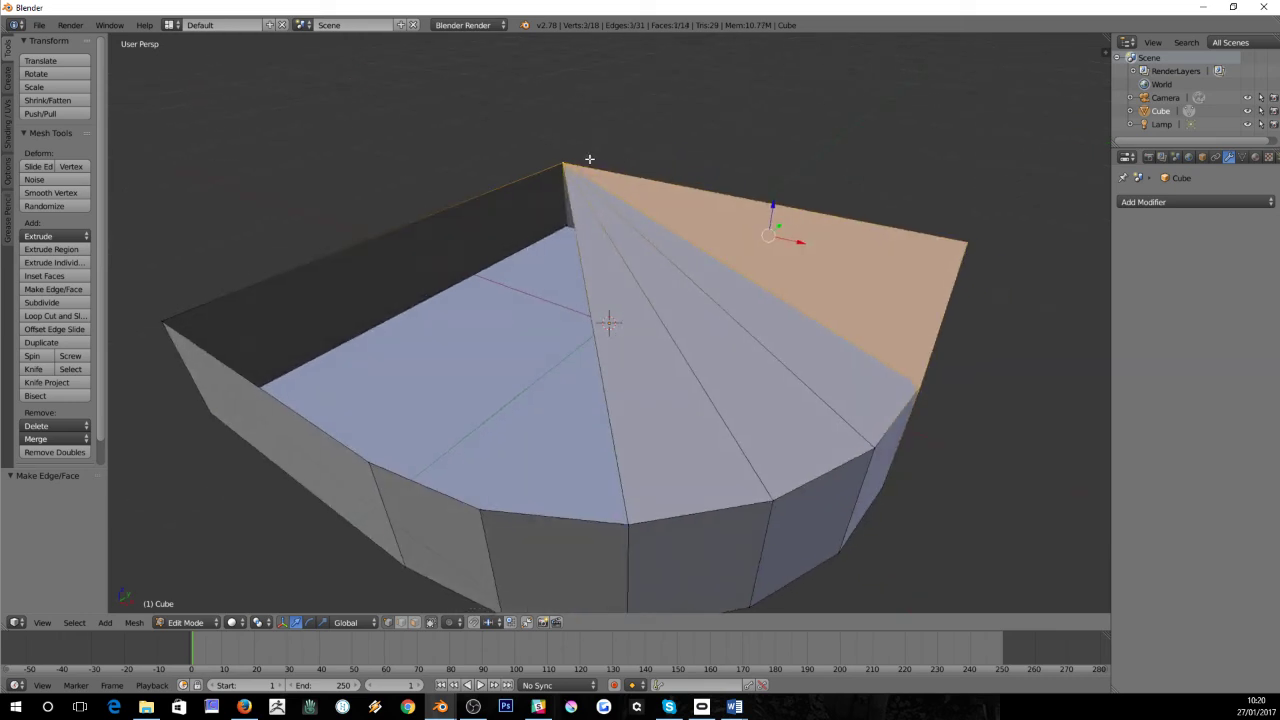
right_click(562, 163)
shift+right_click(626, 521)
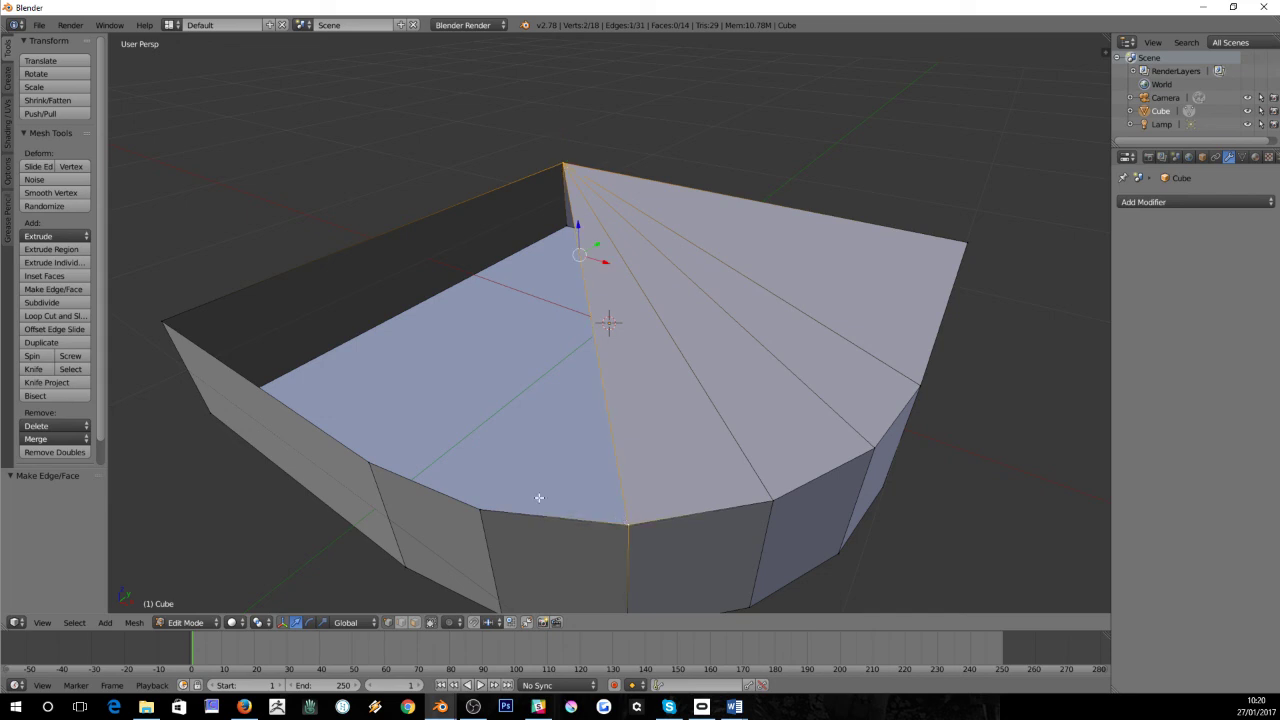
shift+right_click(485, 510)
key(f)
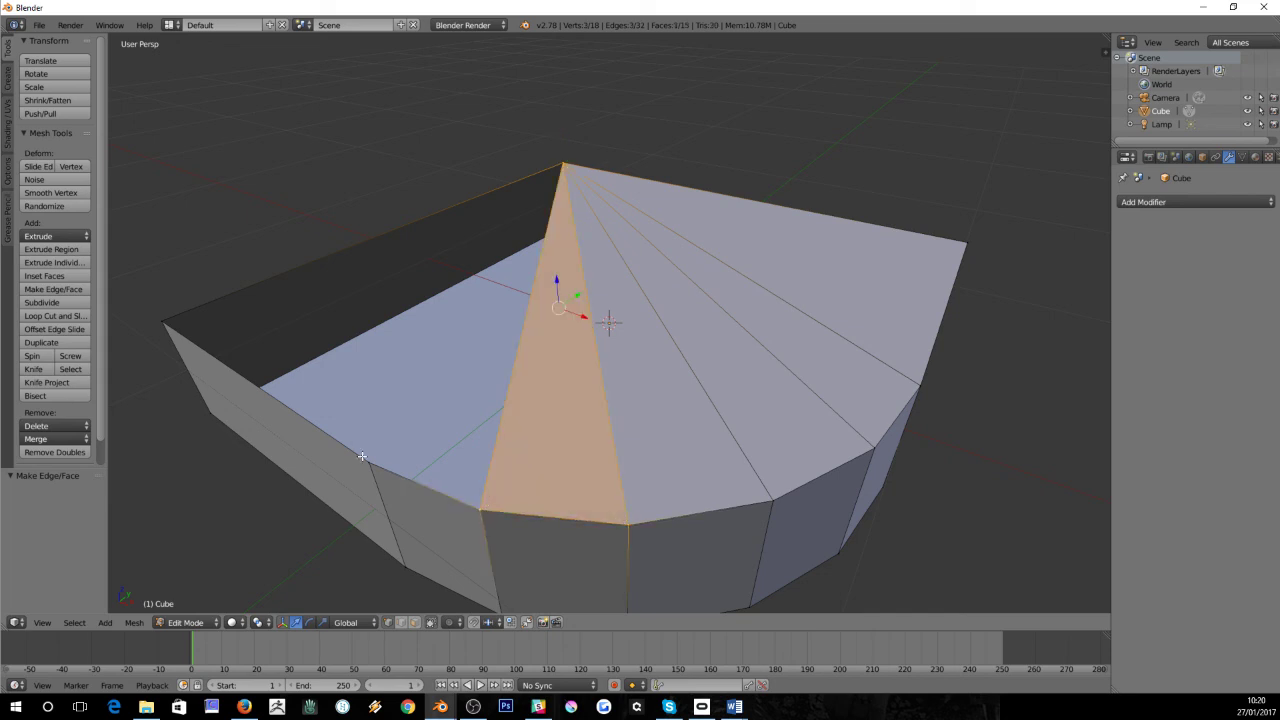
right_click(366, 460)
shift+right_click(488, 509)
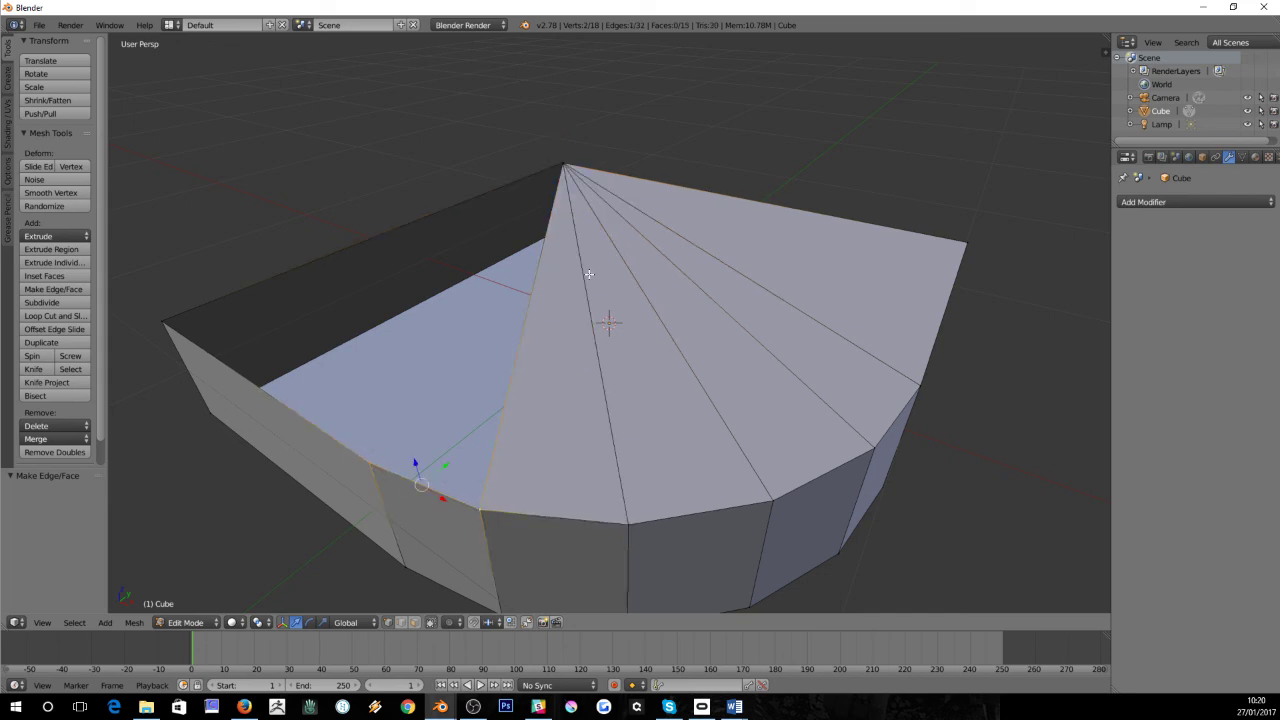
shift+right_click(559, 162)
key(f)
Fill the last triangle between the rim vertex, left corner and back corner, closing the top at 17 faces
middle_drag(560, 163, 543, 205)
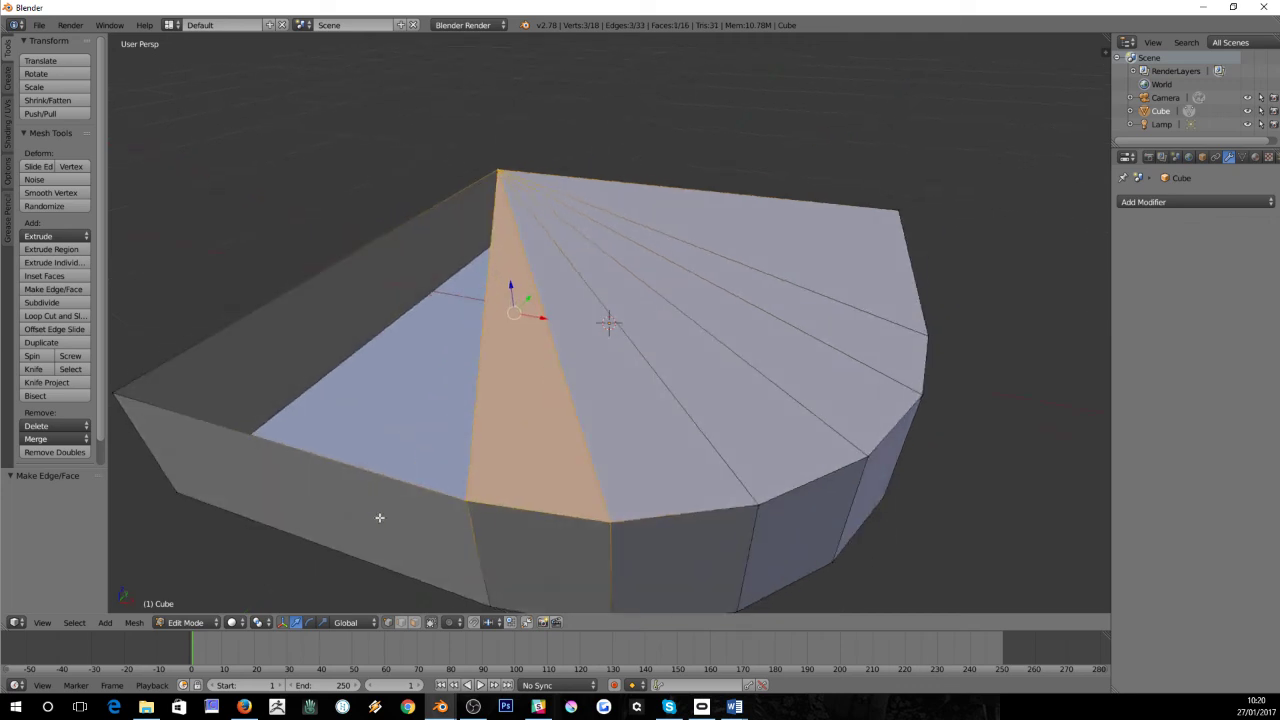
right_click(465, 496)
shift+right_click(120, 388)
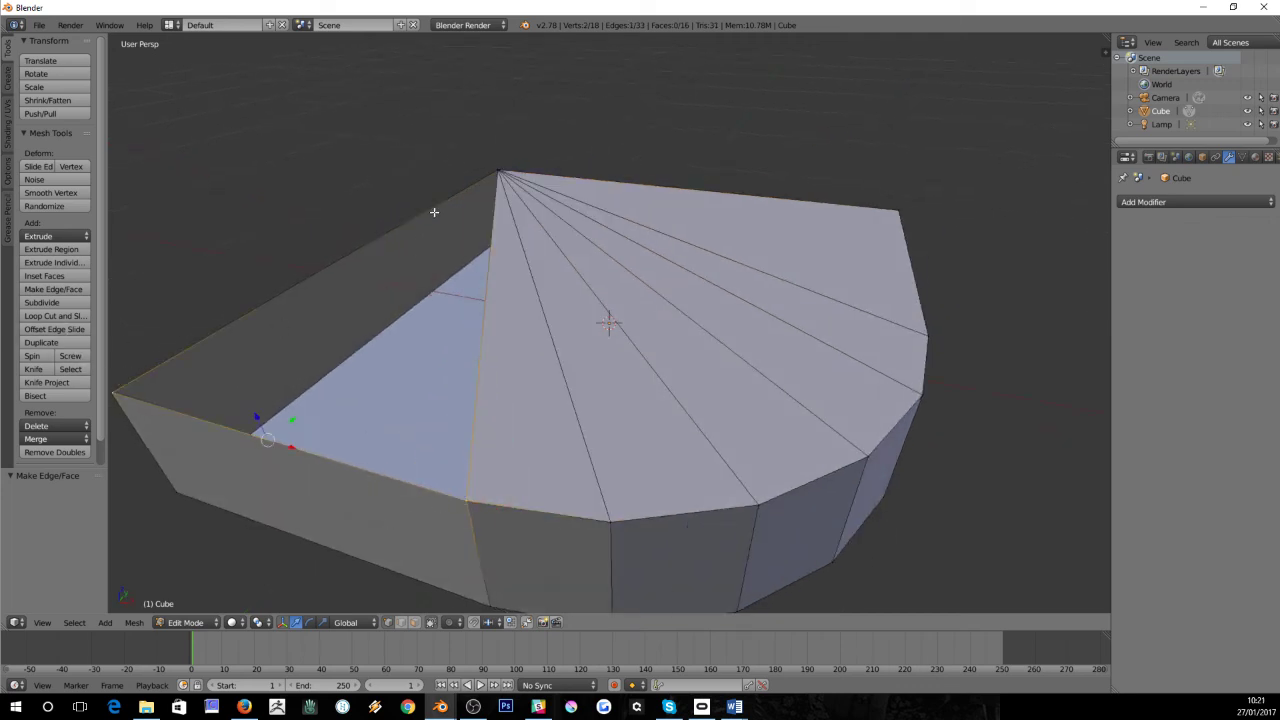
shift+right_click(493, 174)
key(f)
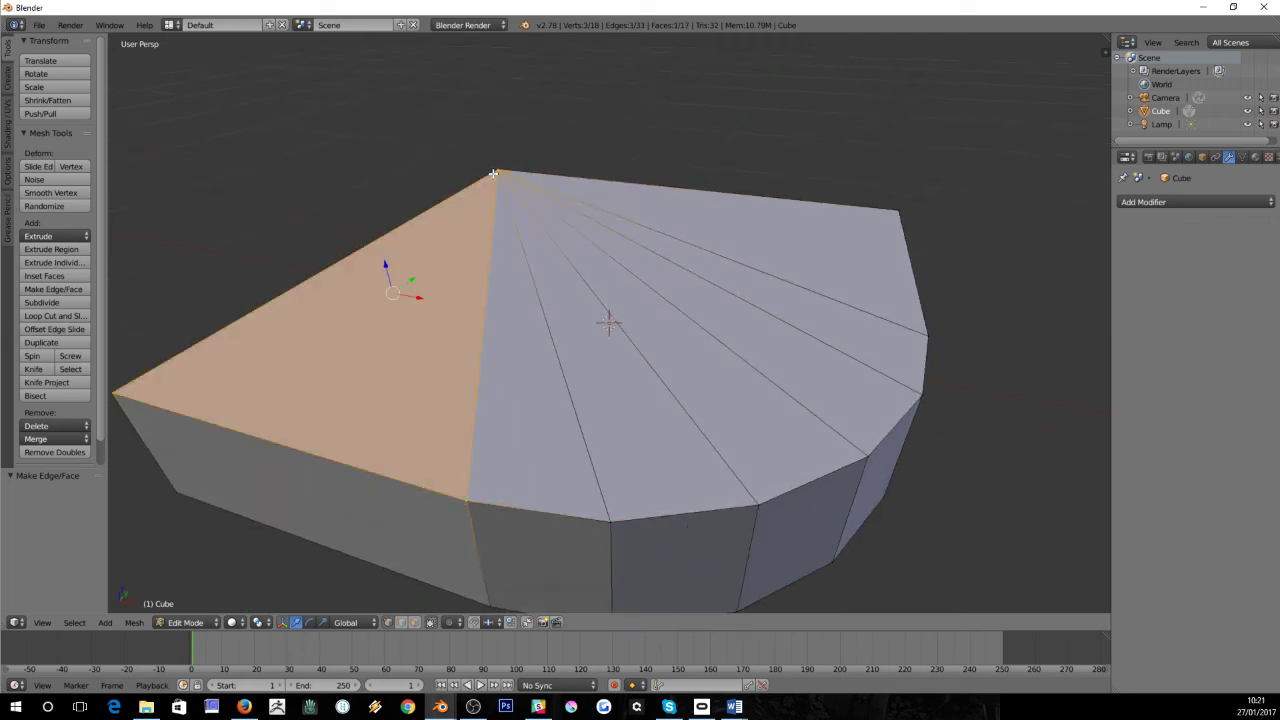
Deselect all, toggle out of and back into Edit Mode, and select all of the geometry
key(a)
key(Tab)
middle_drag(494, 177, 455, 200)
key(Tab)
scroll(480, 220, up, 3)
scroll(480, 217, down, 2)
key(a)
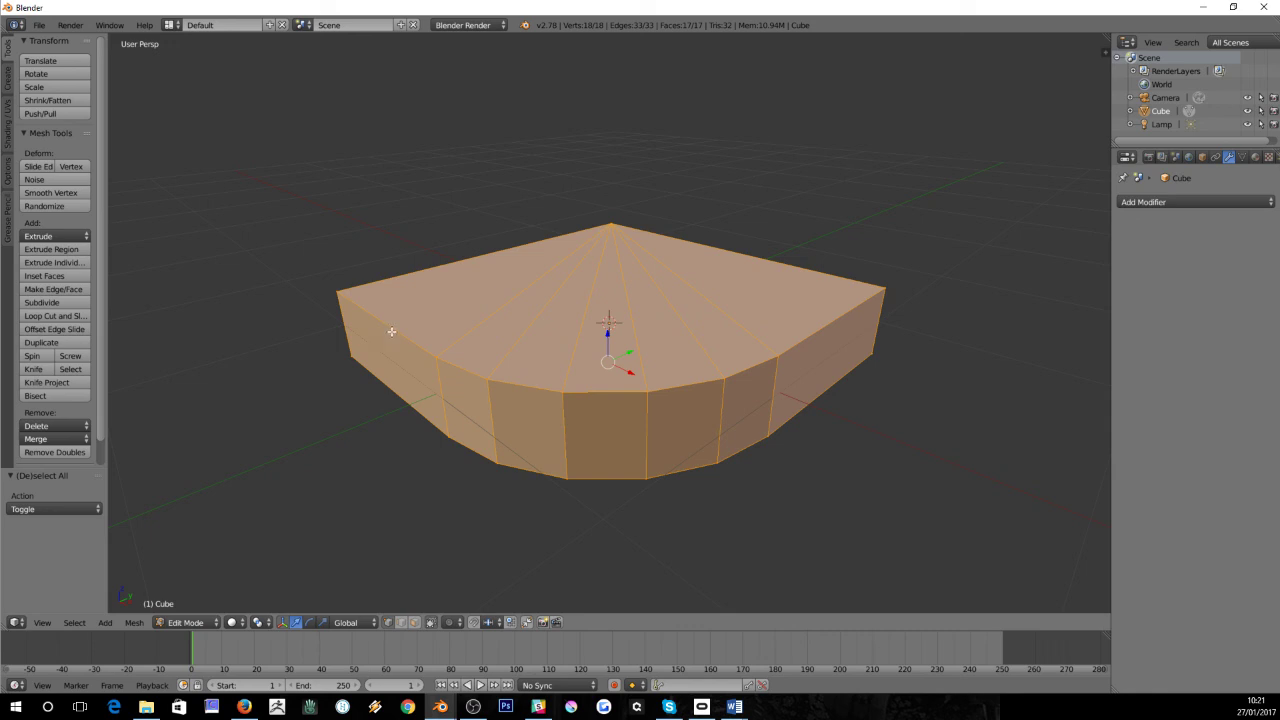